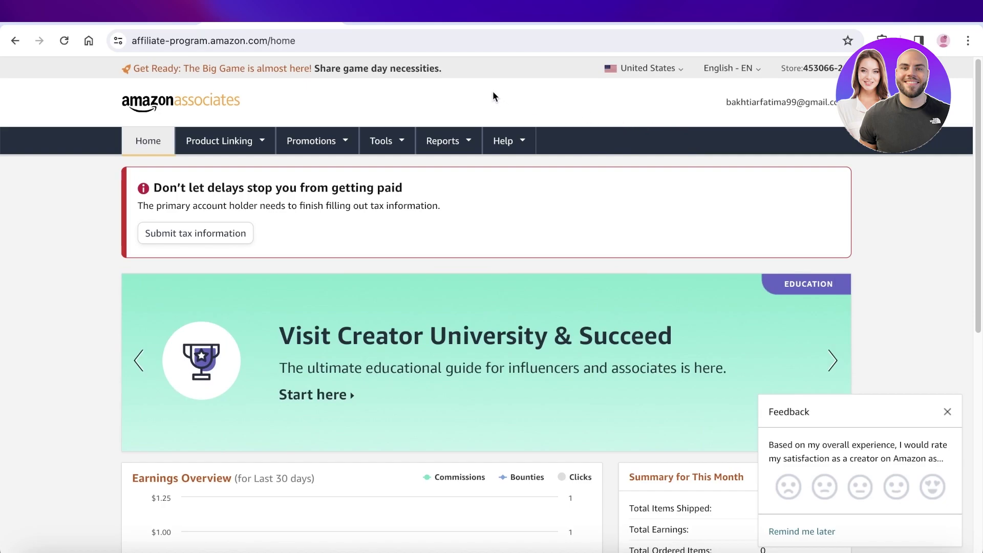
Bring up the Amazon.com storefront page and browse through it
{"action": "left_click", "coordinate": [643, 19]}
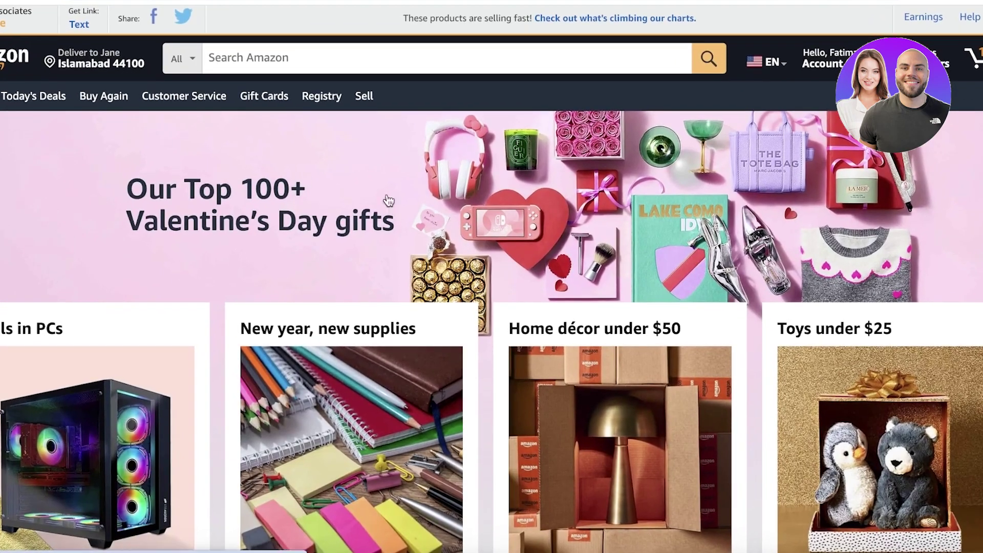
{"action": "scroll", "coordinate": [840, 296], "scroll_direction": "down", "scroll_amount": 5}
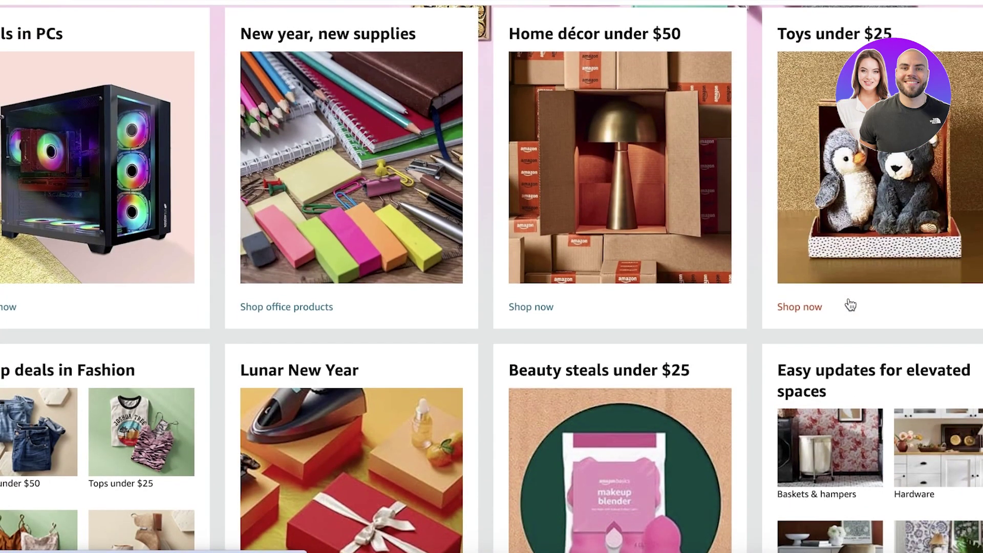
{"action": "scroll", "coordinate": [848, 308], "scroll_direction": "up", "scroll_amount": 5}
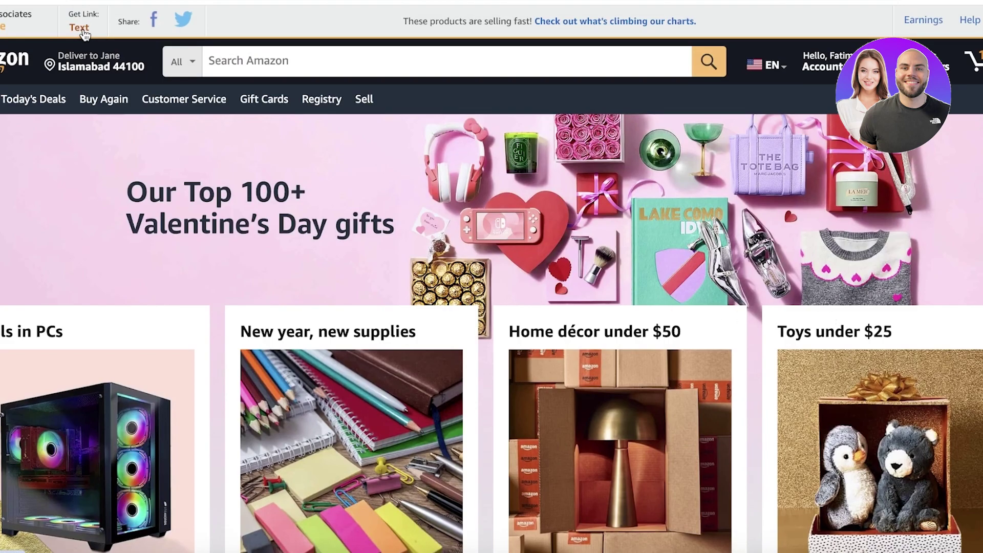
{"action": "scroll", "coordinate": [476, 279], "scroll_direction": "down", "scroll_amount": 2}
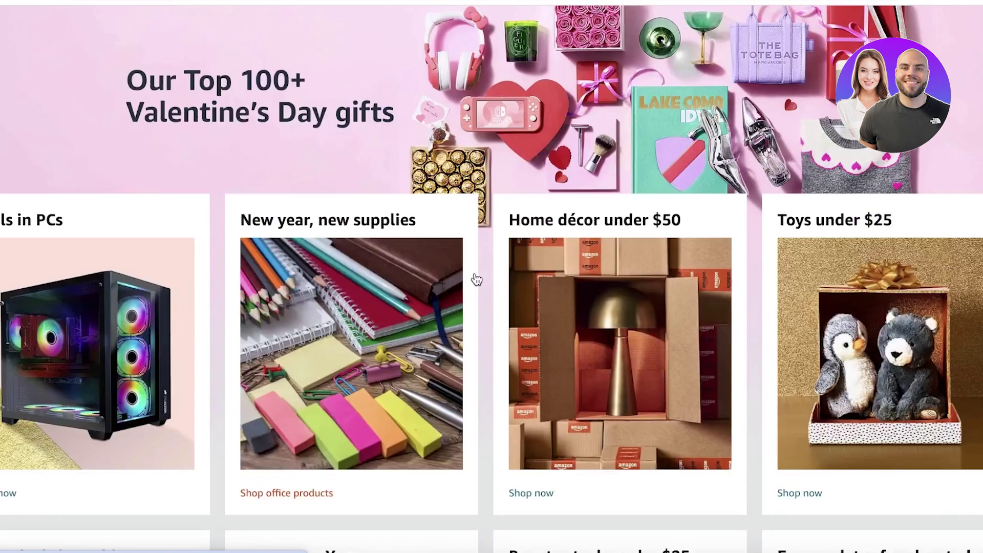
{"action": "scroll", "coordinate": [476, 279], "scroll_direction": "down", "scroll_amount": 8}
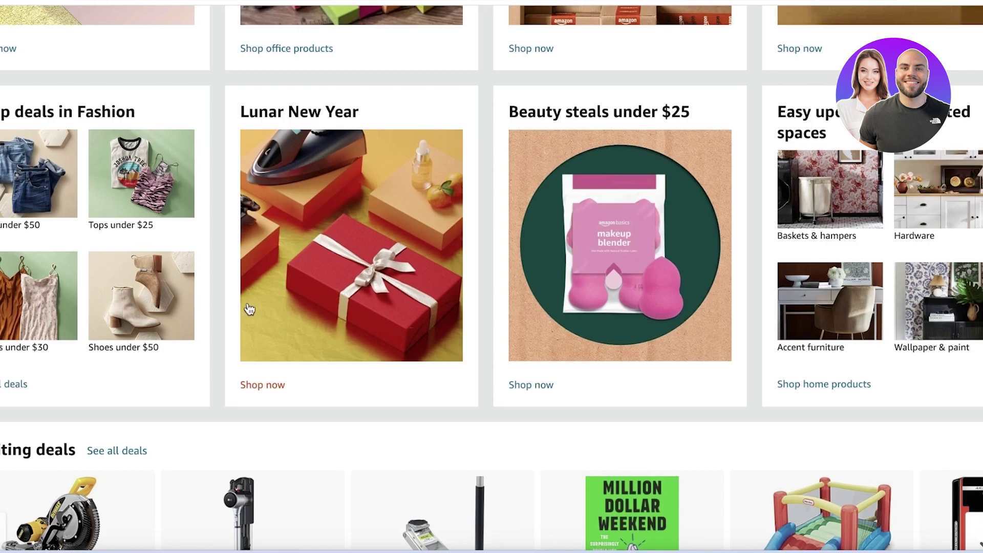
{"action": "scroll", "coordinate": [249, 311], "scroll_direction": "up", "scroll_amount": 8}
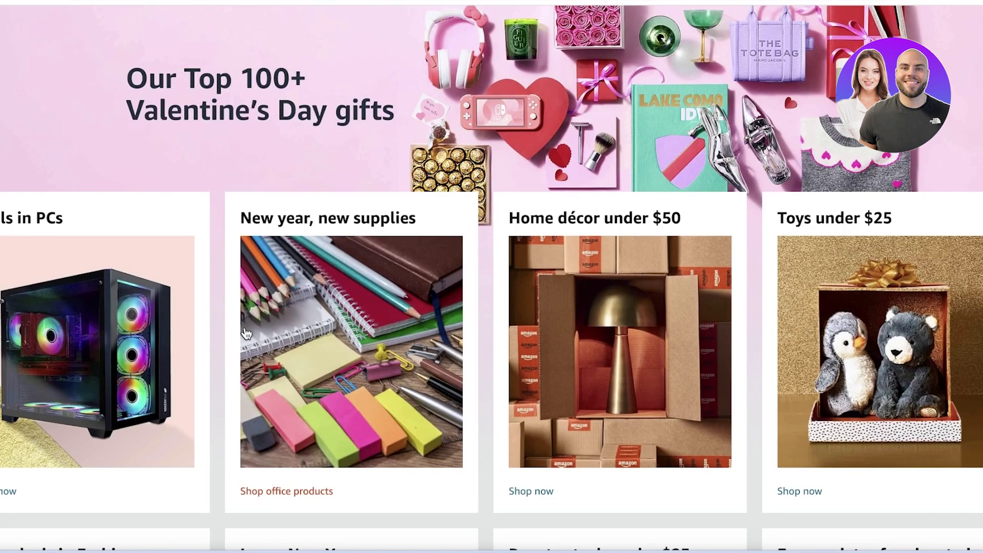
{"action": "scroll", "coordinate": [230, 348], "scroll_direction": "up", "scroll_amount": 2}
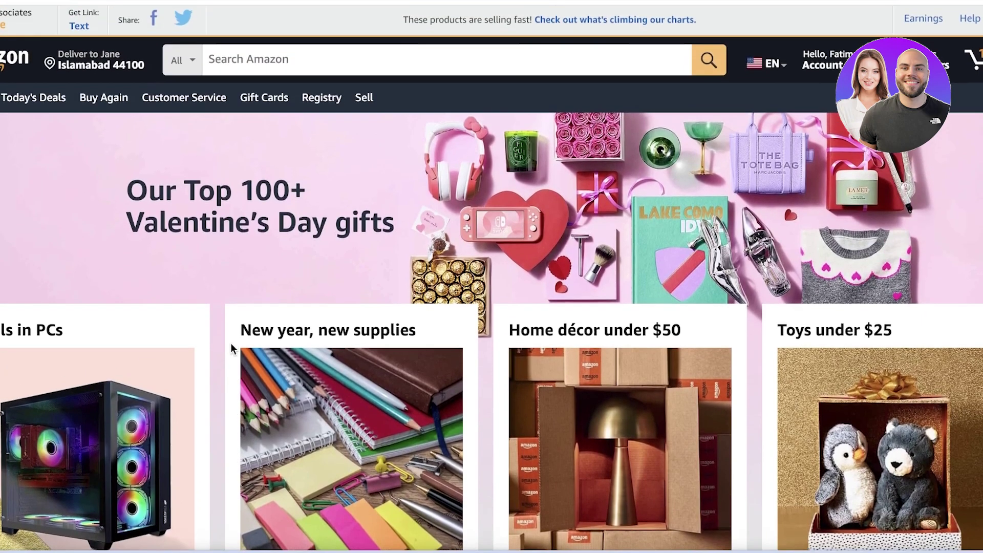
{"action": "scroll", "coordinate": [227, 350], "scroll_direction": "down", "scroll_amount": 12}
{"action": "scroll", "coordinate": [228, 351], "scroll_direction": "down", "scroll_amount": 10}
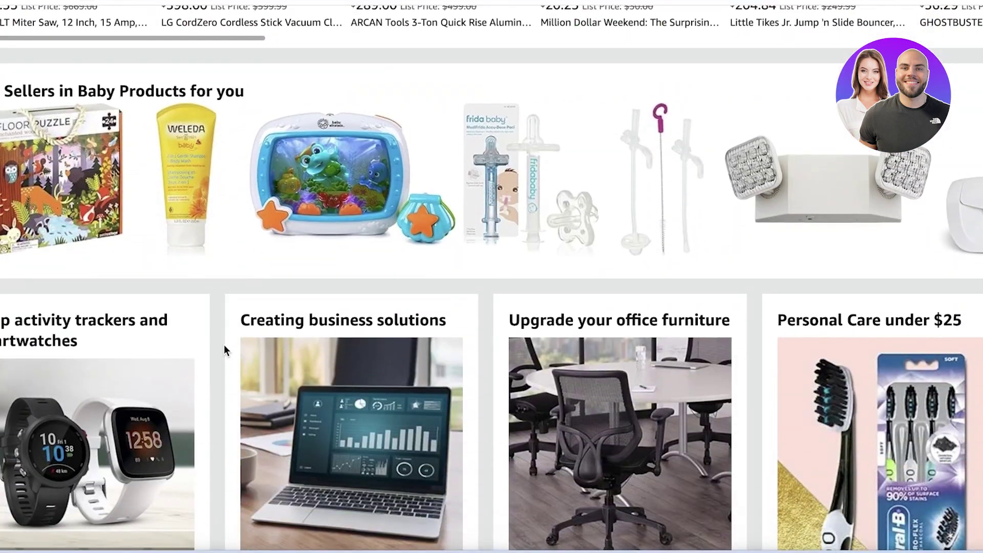
{"action": "scroll", "coordinate": [224, 345], "scroll_direction": "down", "scroll_amount": 5}
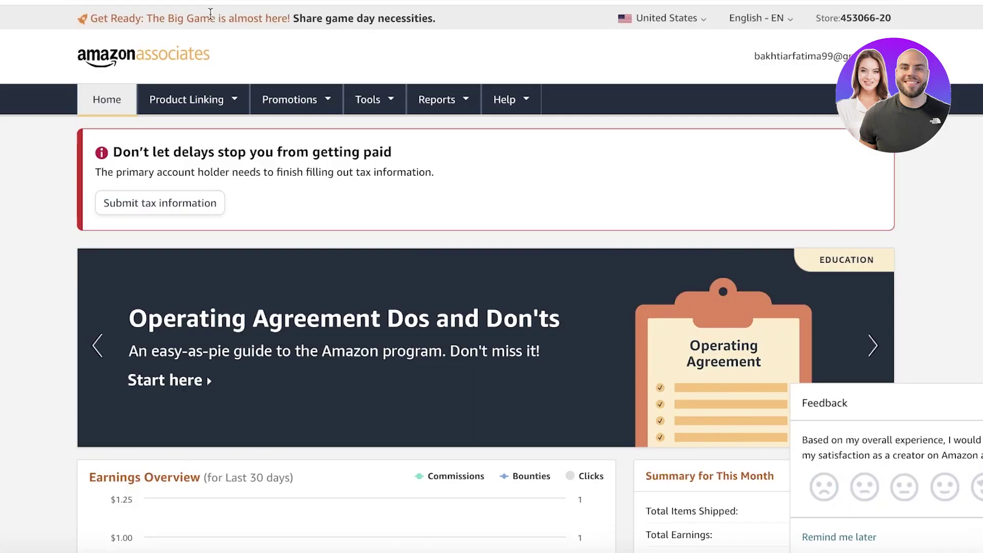
{"action": "scroll", "coordinate": [215, 225], "scroll_direction": "down", "scroll_amount": 5}
{"action": "scroll", "coordinate": [599, 237], "scroll_direction": "down", "scroll_amount": 3}
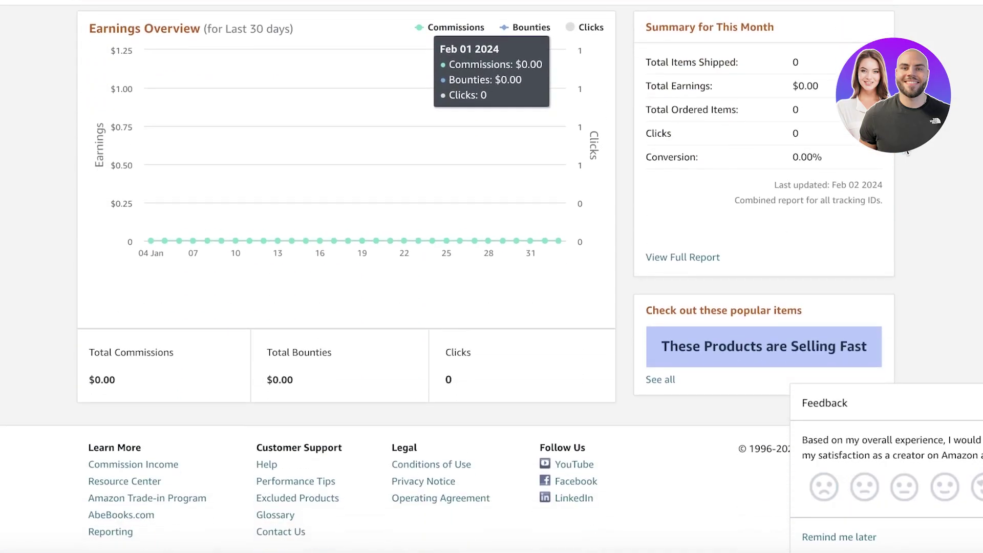
{"action": "scroll", "coordinate": [909, 151], "scroll_direction": "up", "scroll_amount": 1}
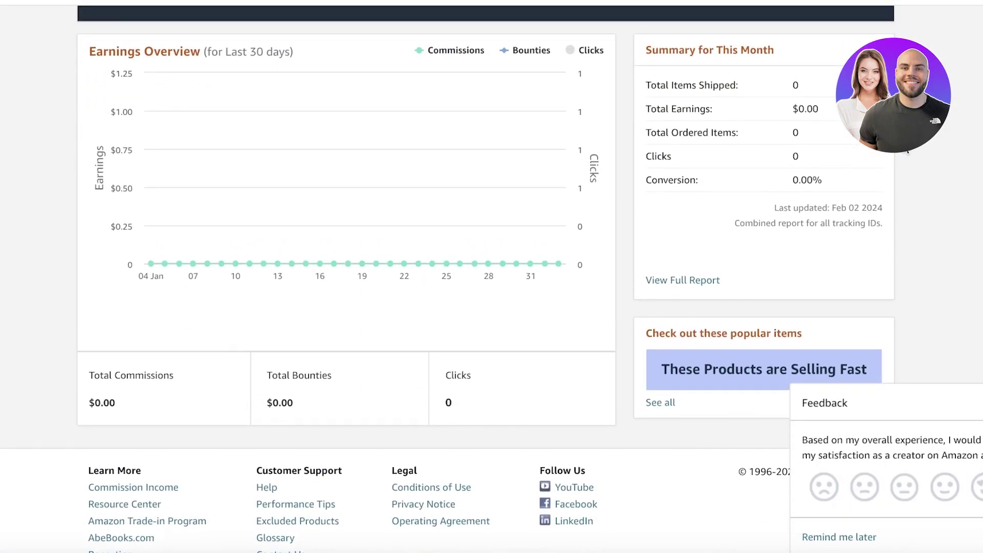
{"action": "scroll", "coordinate": [901, 153], "scroll_direction": "up", "scroll_amount": 1}
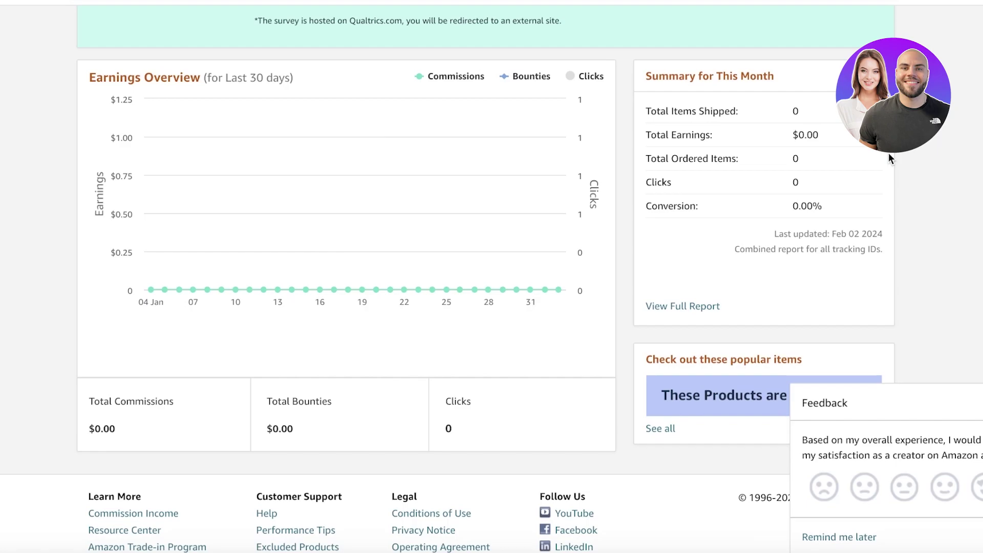
{"action": "scroll", "coordinate": [256, 117], "scroll_direction": "up", "scroll_amount": 8}
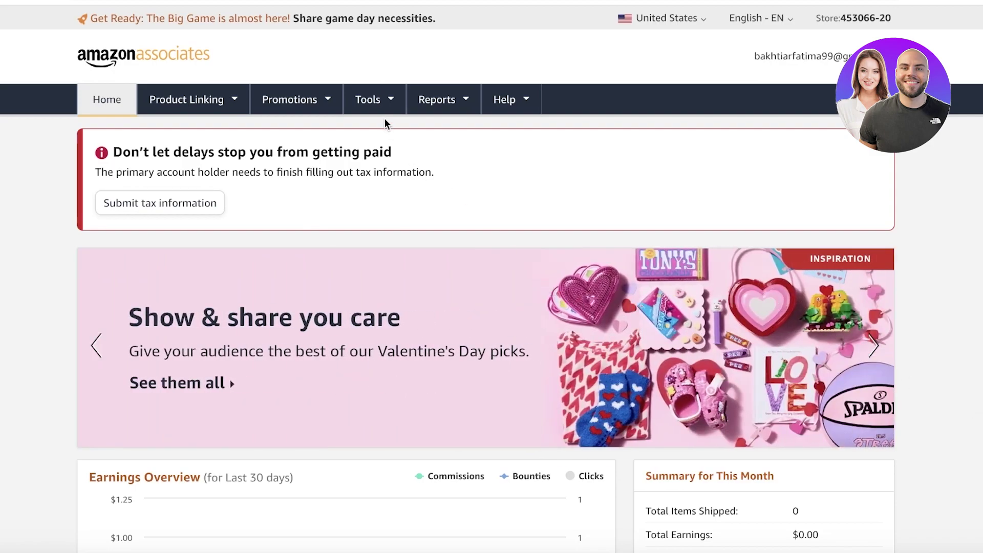
Open the SiteStripe page from Tools, then the Product Advertising API page
{"action": "mouse_move", "coordinate": [379, 109]}
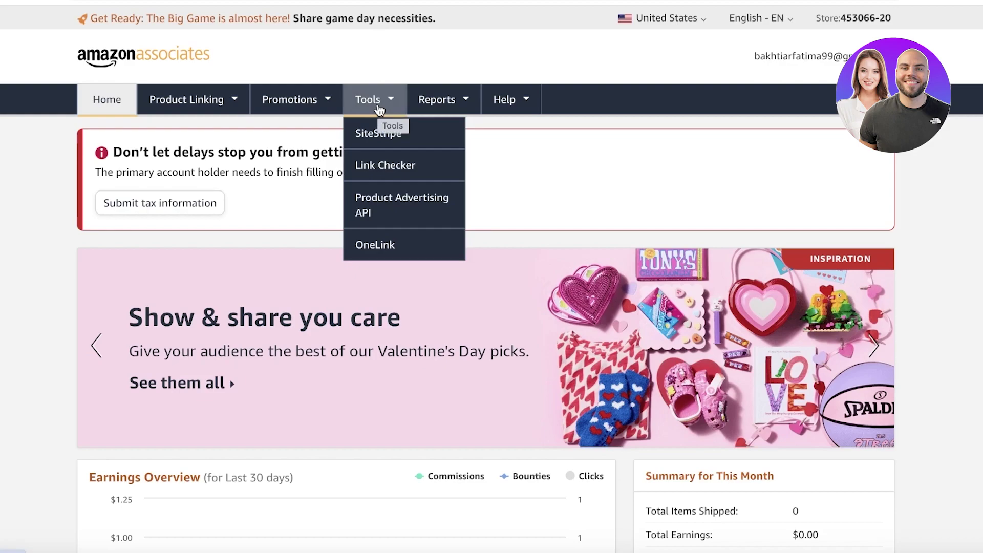
{"action": "left_click", "coordinate": [385, 137]}
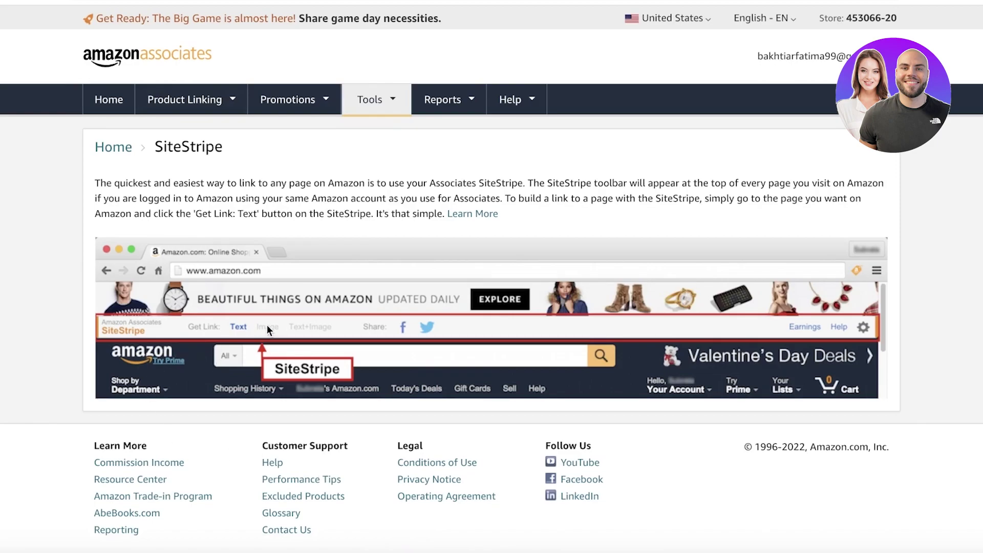
{"action": "mouse_move", "coordinate": [378, 103]}
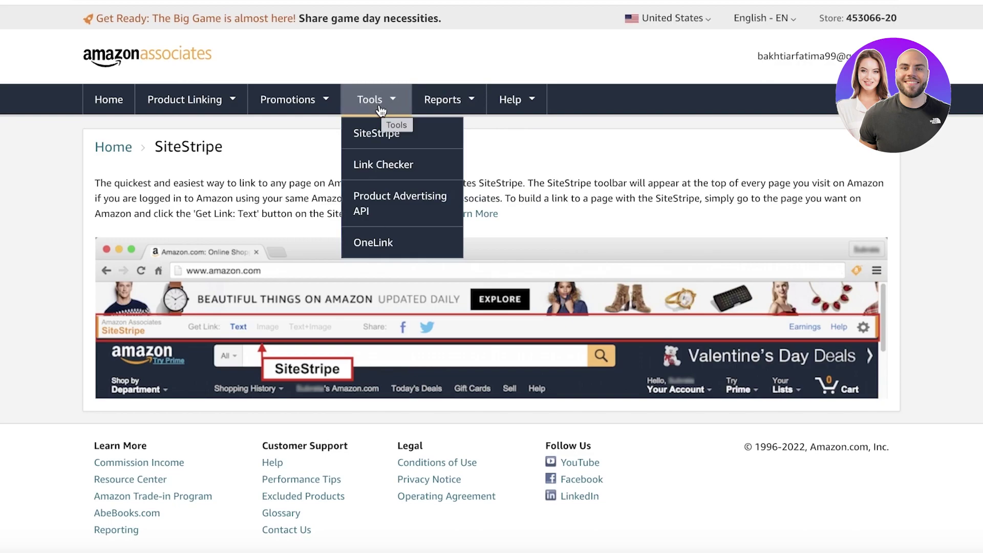
{"action": "left_click", "coordinate": [369, 205]}
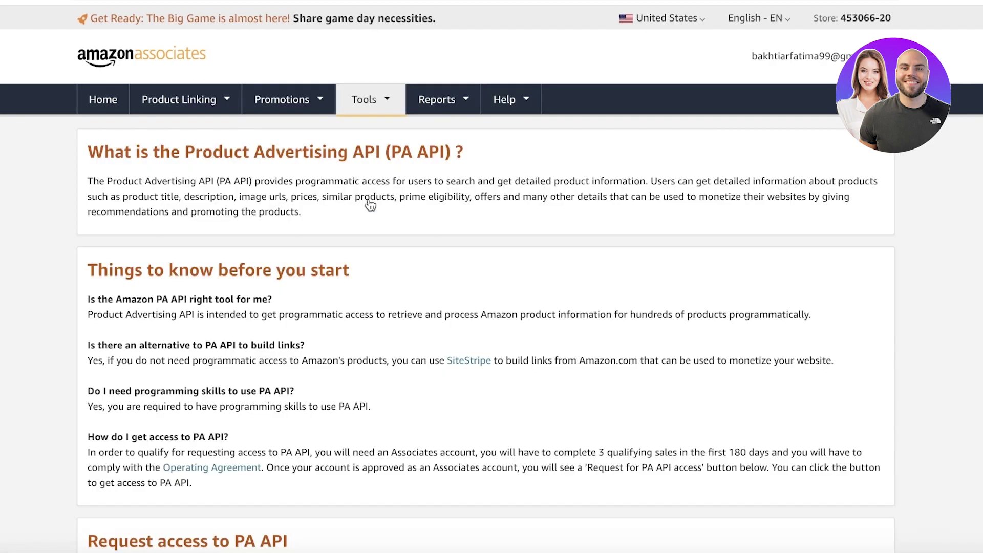
Scroll to the PA API access requirements and highlight the first two
{"action": "scroll", "coordinate": [368, 353], "scroll_direction": "down", "scroll_amount": 5}
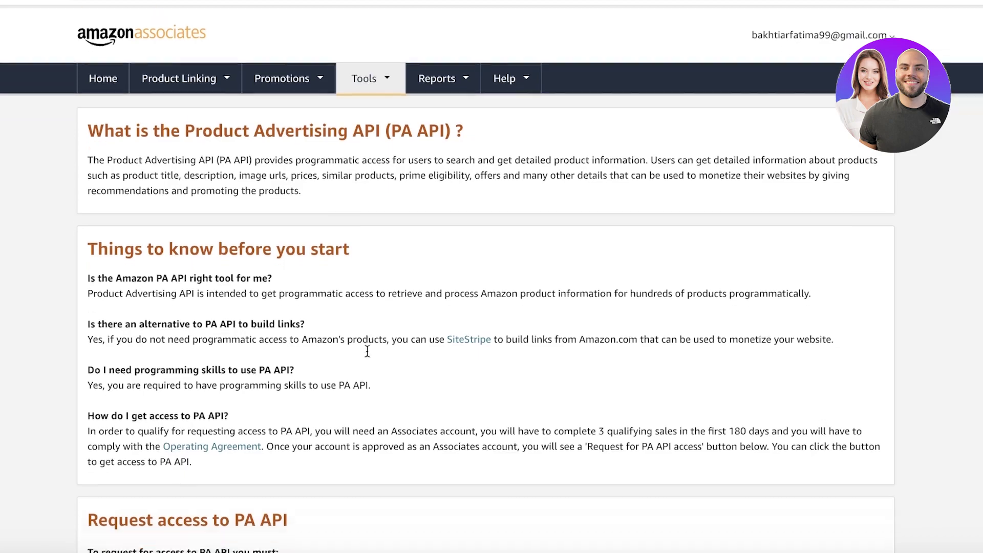
{"action": "scroll", "coordinate": [367, 358], "scroll_direction": "up", "scroll_amount": 1}
{"action": "scroll", "coordinate": [368, 357], "scroll_direction": "down", "scroll_amount": 2}
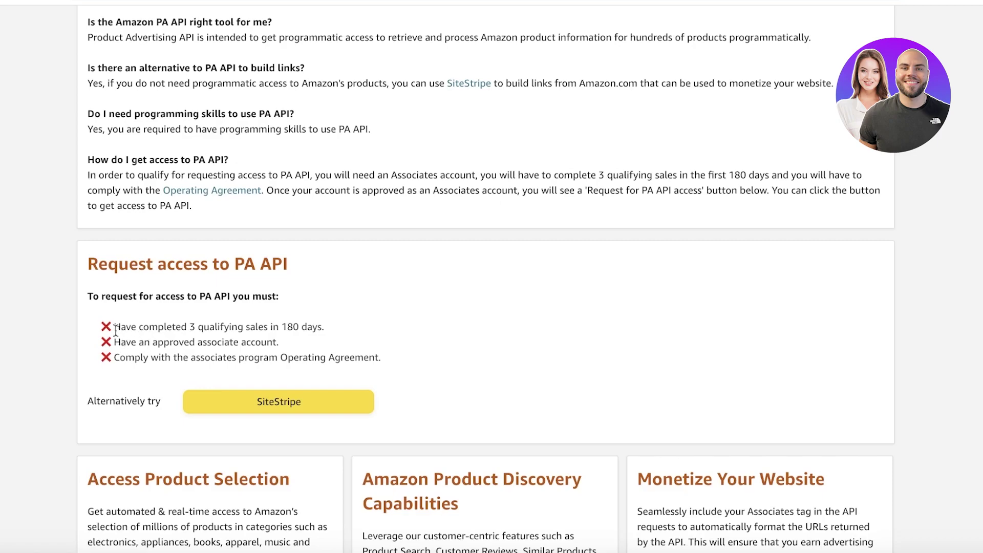
{"action": "left_click_drag", "start_coordinate": [115, 330], "coordinate": [276, 342]}
{"action": "left_click", "coordinate": [429, 317]}
Scroll through the requirements section down to the Resource Center links
{"action": "scroll", "coordinate": [277, 354], "scroll_direction": "down", "scroll_amount": 1}
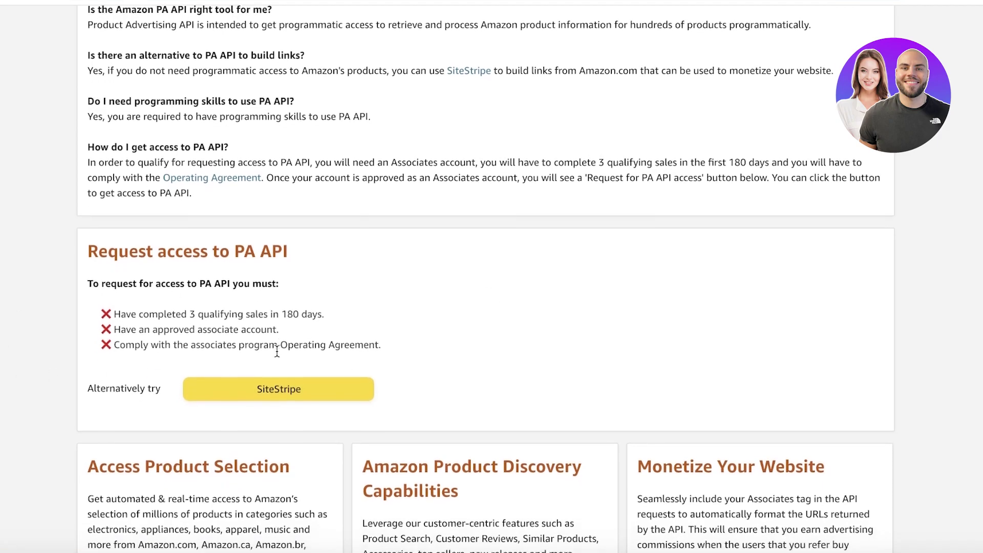
{"action": "scroll", "coordinate": [248, 371], "scroll_direction": "up", "scroll_amount": 1}
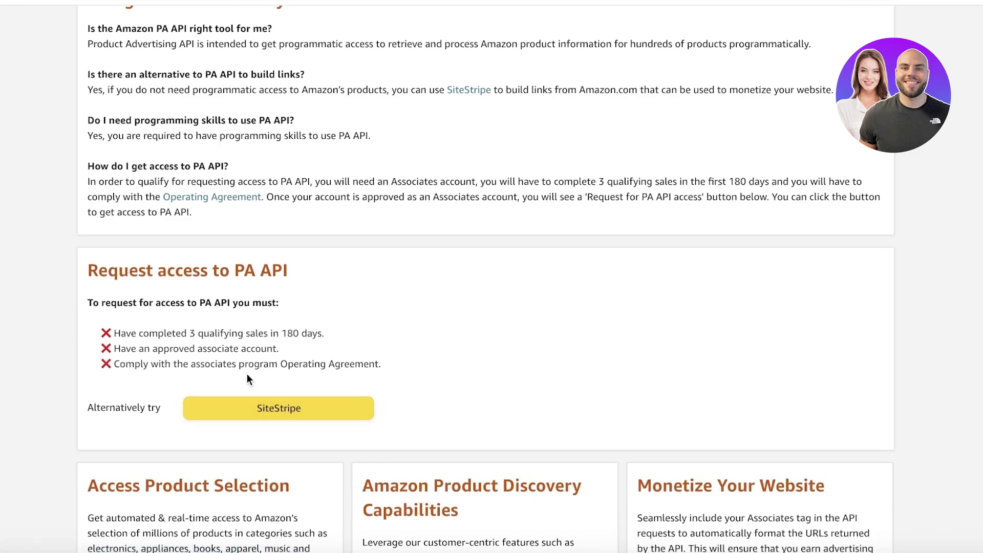
{"action": "scroll", "coordinate": [234, 383], "scroll_direction": "up", "scroll_amount": 1}
{"action": "scroll", "coordinate": [228, 378], "scroll_direction": "up", "scroll_amount": 5}
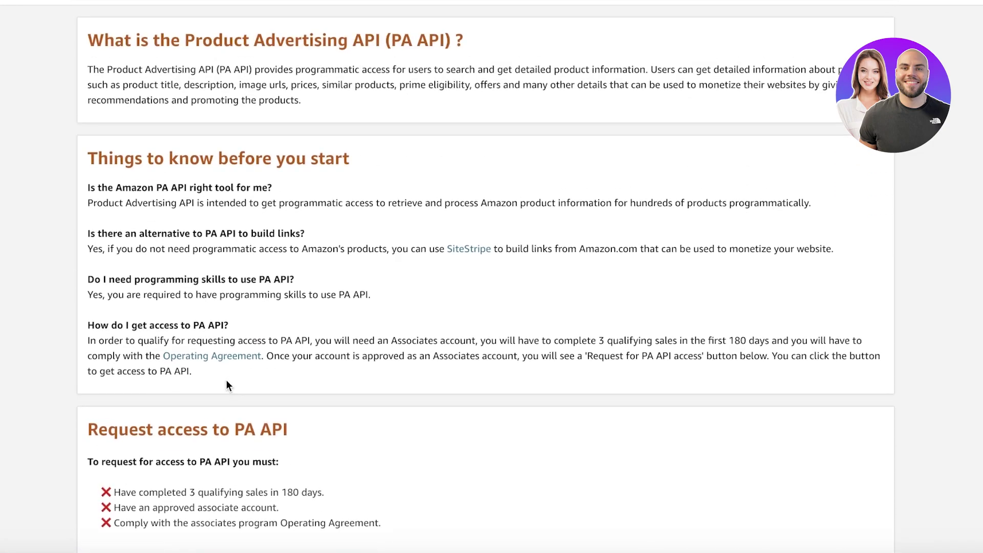
{"action": "scroll", "coordinate": [224, 382], "scroll_direction": "down", "scroll_amount": 5}
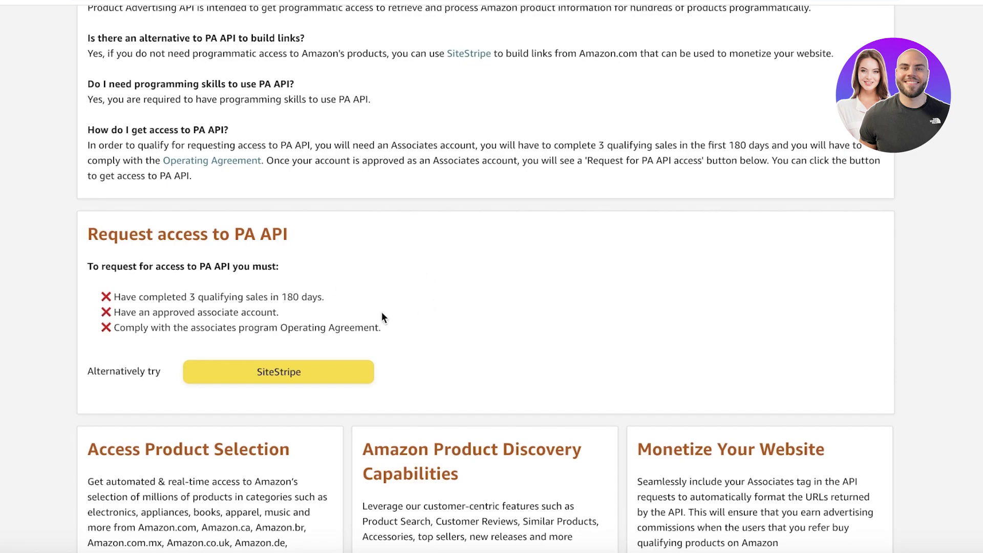
{"action": "scroll", "coordinate": [324, 293], "scroll_direction": "down", "scroll_amount": 5}
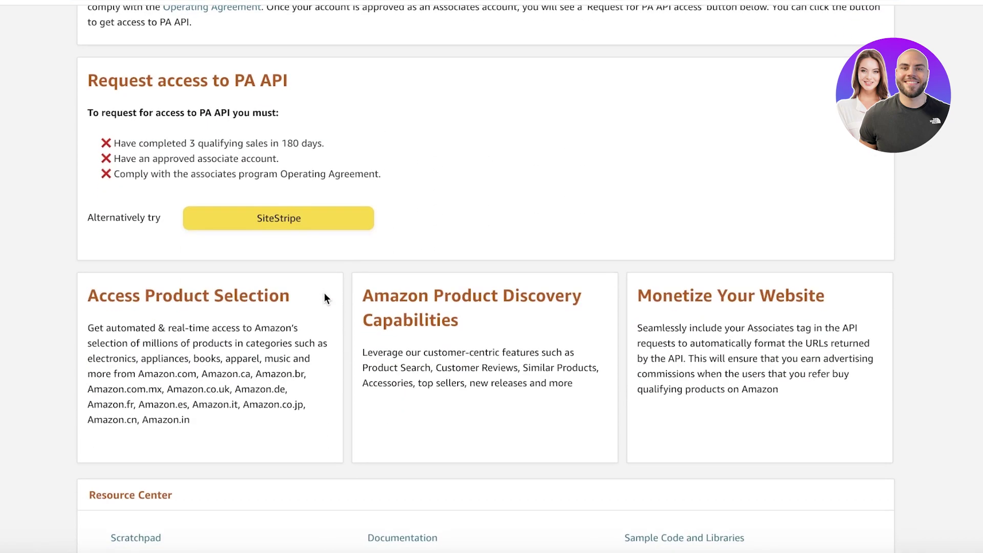
{"action": "scroll", "coordinate": [324, 298], "scroll_direction": "down", "scroll_amount": 1}
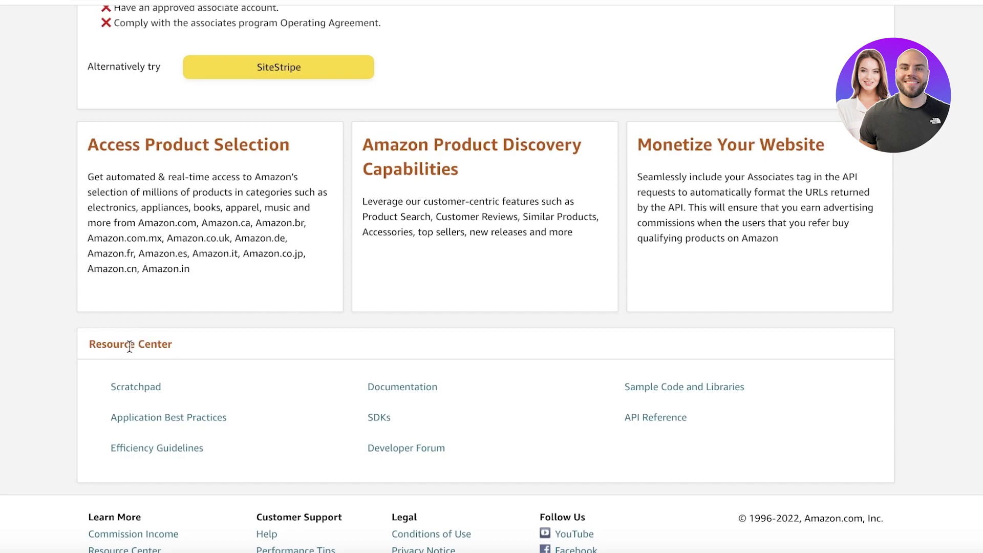
{"action": "left_click", "coordinate": [135, 385]}
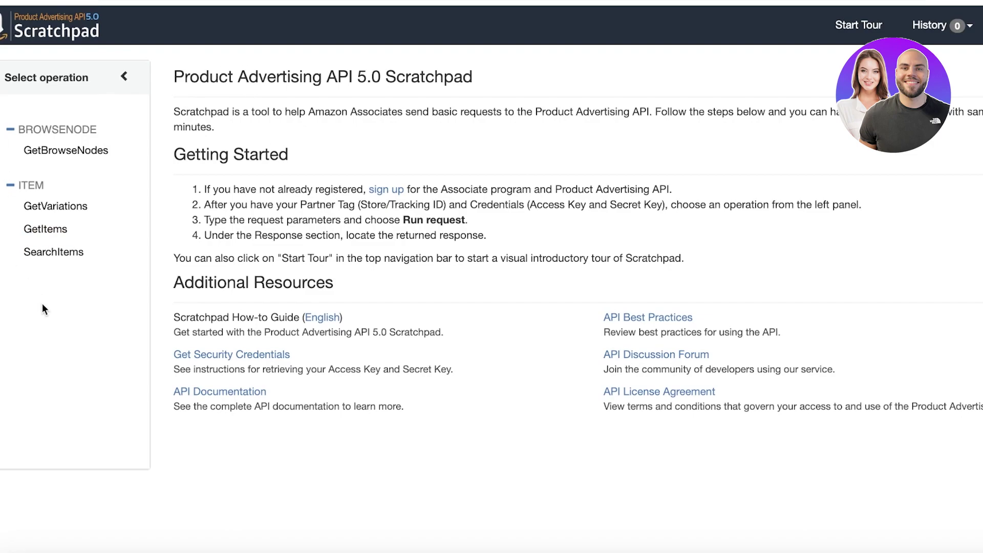
{"action": "left_click", "coordinate": [34, 232]}
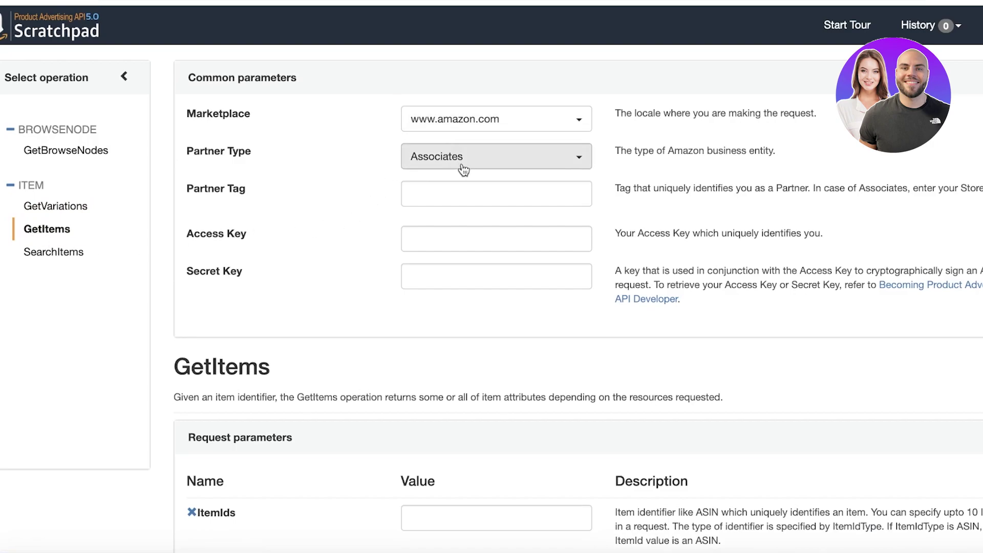
{"action": "left_click", "coordinate": [461, 123]}
{"action": "left_click", "coordinate": [463, 125]}
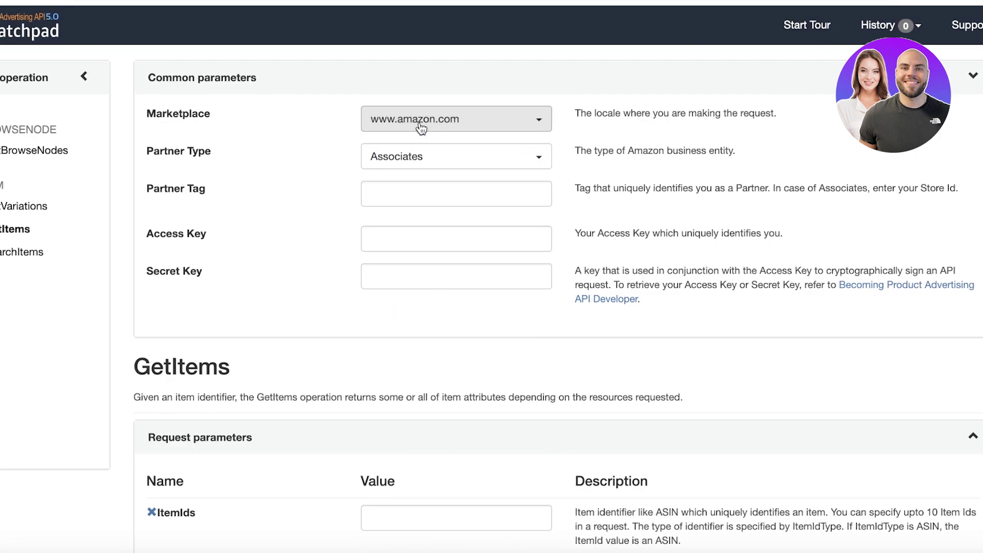
{"action": "left_click", "coordinate": [396, 127]}
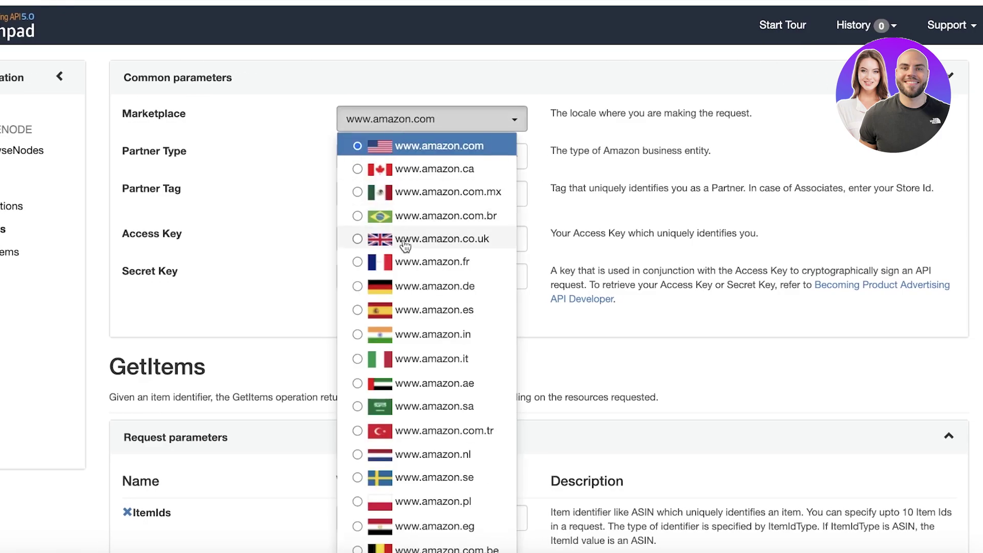
{"action": "left_click", "coordinate": [393, 147]}
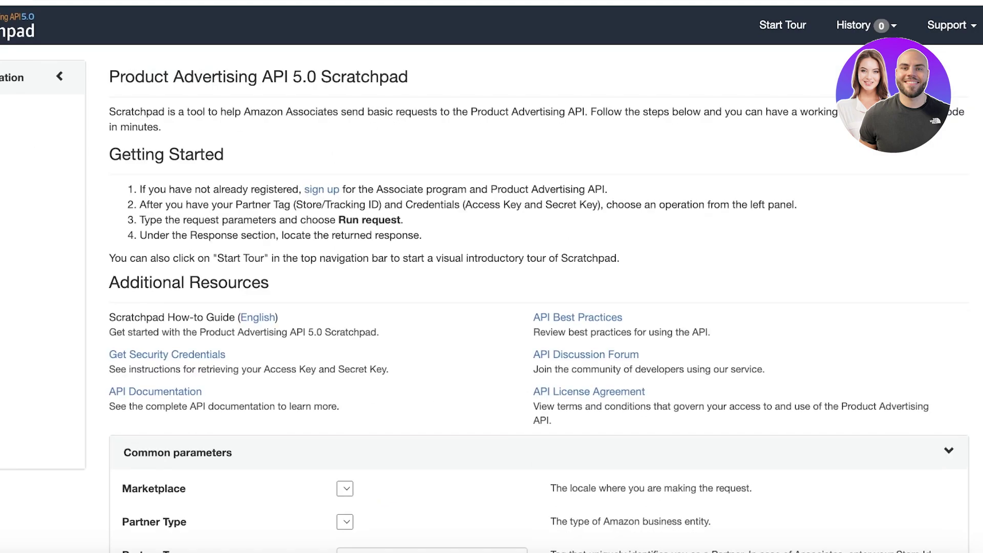
{"action": "scroll", "coordinate": [481, 230], "scroll_direction": "down", "scroll_amount": 7}
{"action": "left_click", "coordinate": [481, 120]}
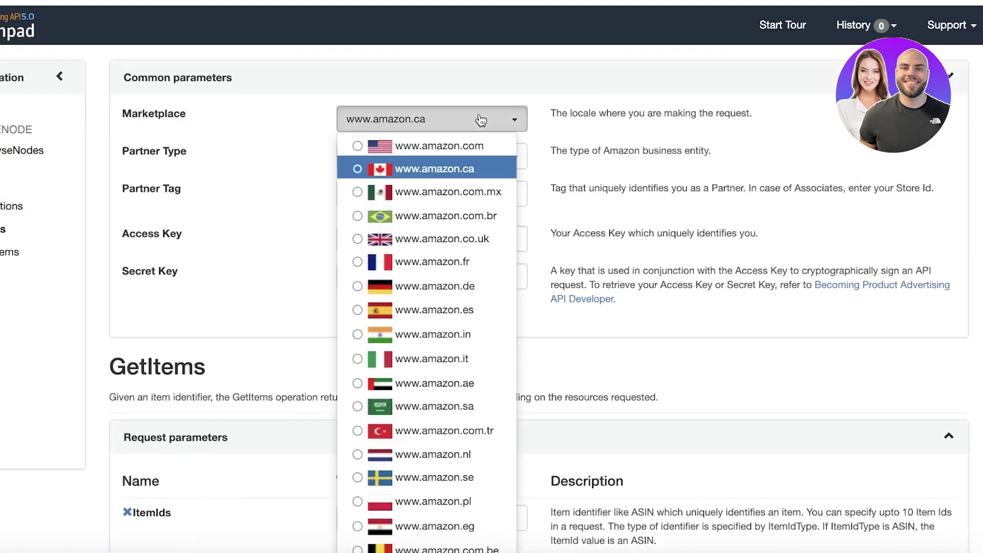
{"action": "left_click", "coordinate": [542, 167]}
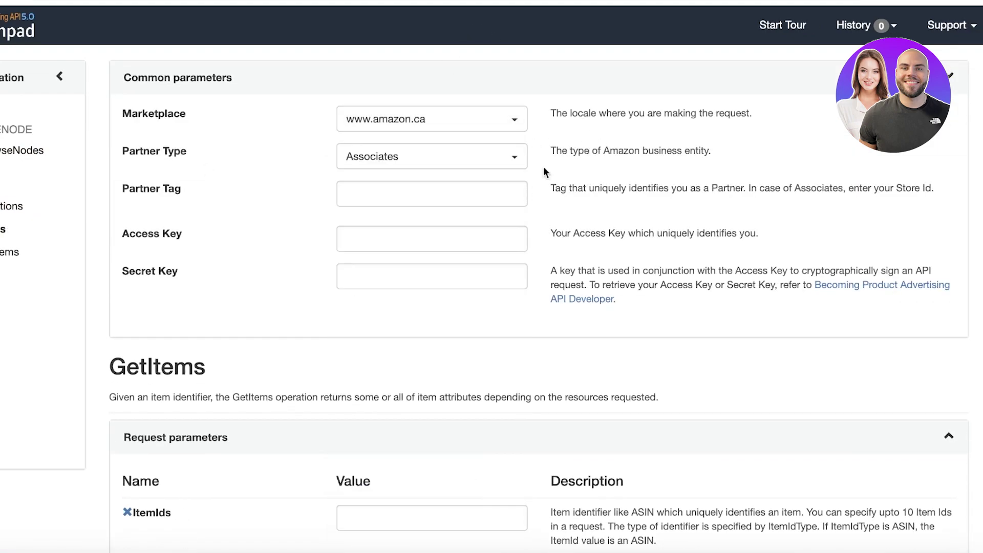
{"action": "left_click", "coordinate": [467, 194]}
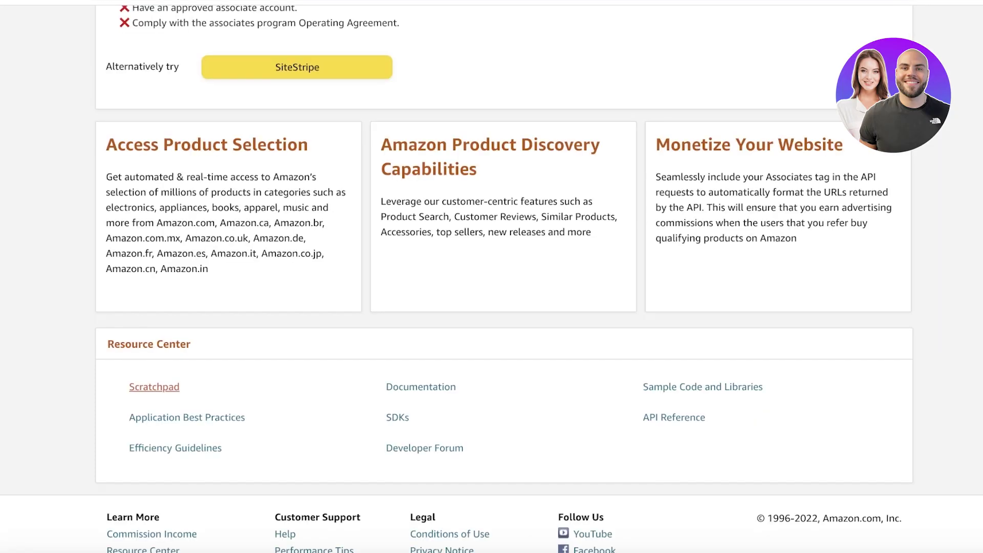
Select the full store ID in the Associates top bar for copying
{"action": "scroll", "coordinate": [590, 122], "scroll_direction": "up", "scroll_amount": 15}
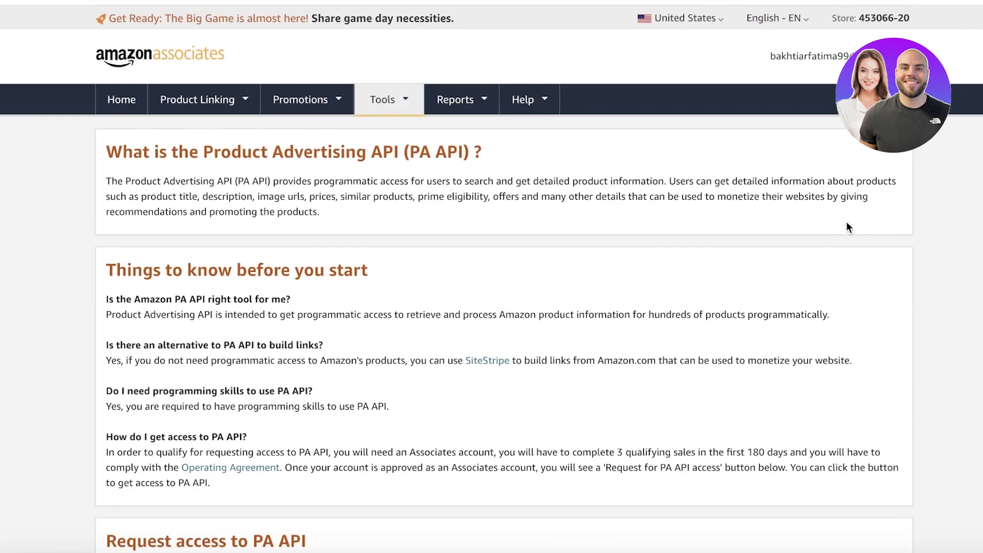
{"action": "left_click", "coordinate": [868, 19]}
{"action": "left_click_drag", "start_coordinate": [910, 17], "coordinate": [860, 17]}
{"action": "key", "text": "cmd+c"}
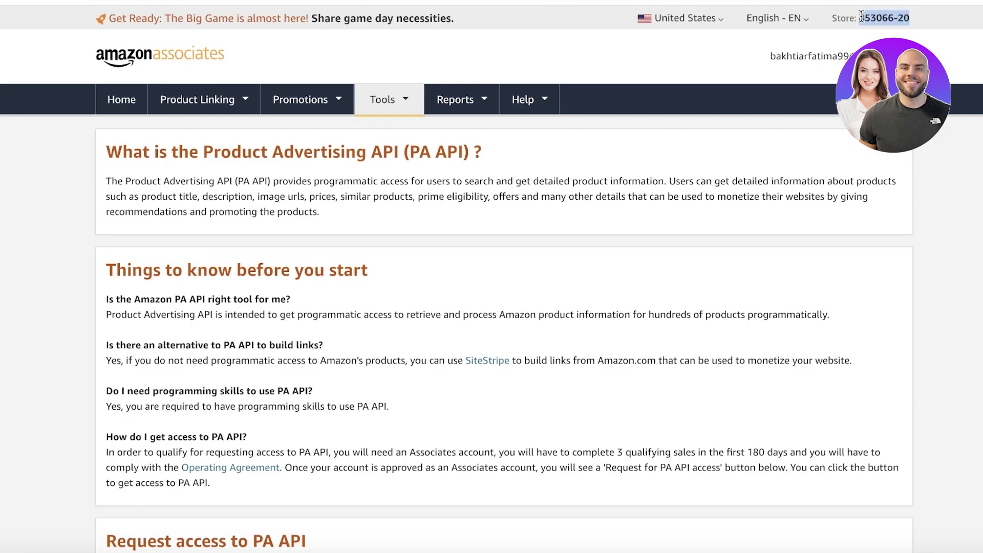
{"action": "right_click", "coordinate": [861, 17]}
Copy the store ID and paste it into the GetItems Partner Tag field
{"action": "left_click", "coordinate": [781, 54]}
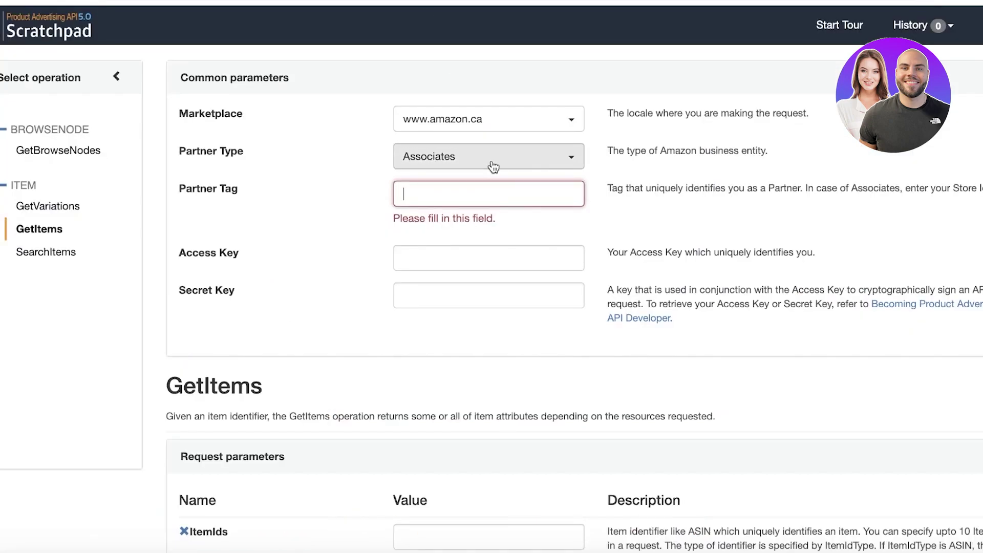
{"action": "right_click", "coordinate": [490, 188]}
{"action": "left_click", "coordinate": [526, 296]}
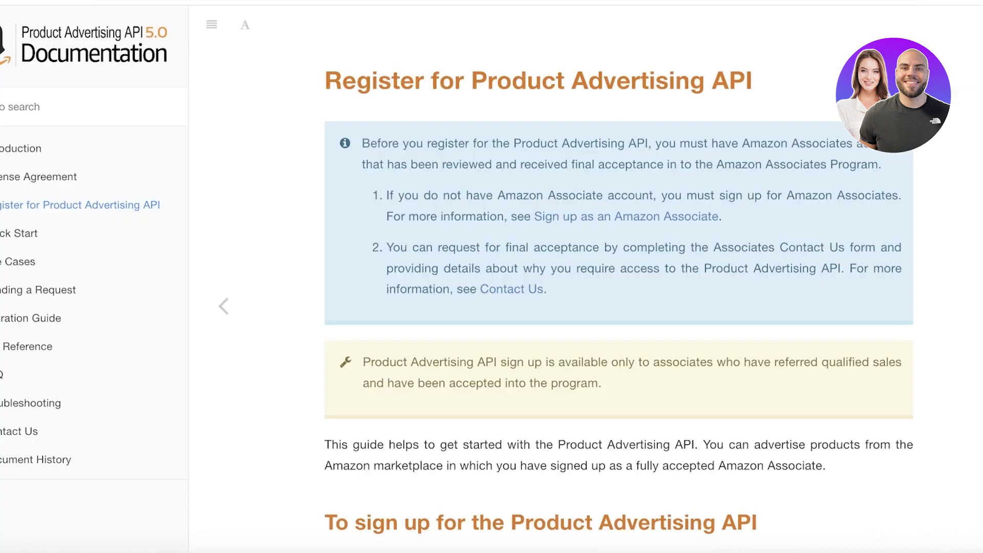
Scroll down to the GetItems request parameters, Run request and Response types
{"action": "scroll", "coordinate": [517, 402], "scroll_direction": "down", "scroll_amount": 5}
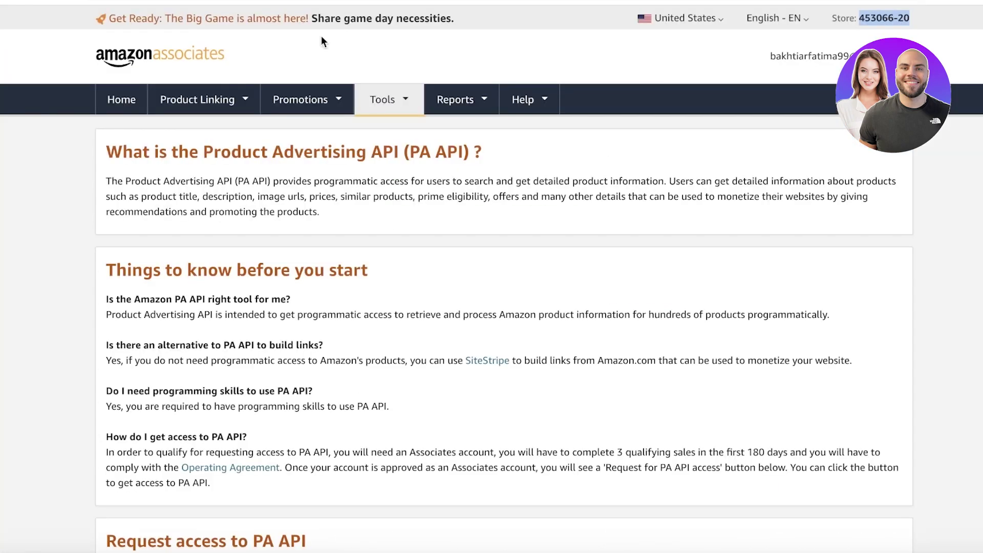
{"action": "left_click", "coordinate": [389, 99]}
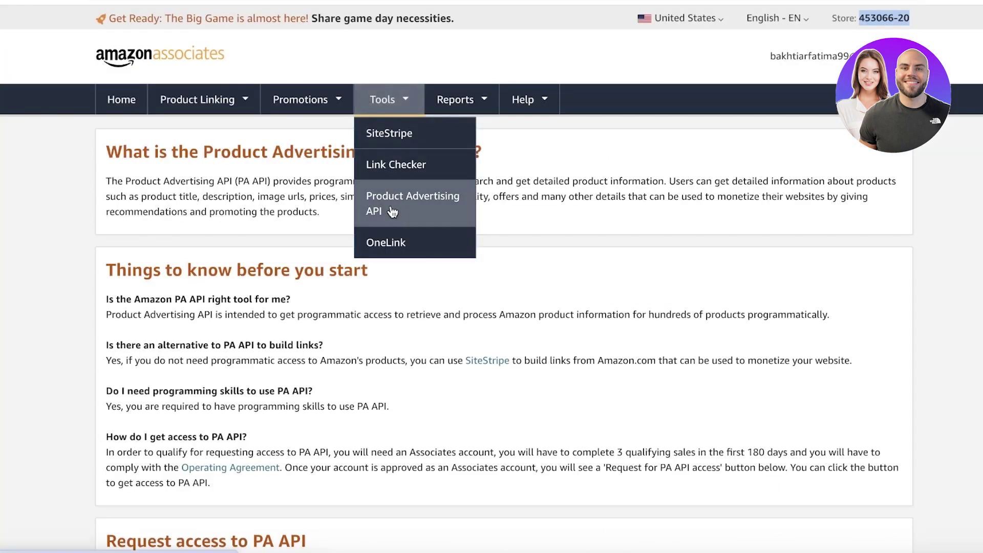
{"action": "scroll", "coordinate": [386, 244], "scroll_direction": "down", "scroll_amount": 8}
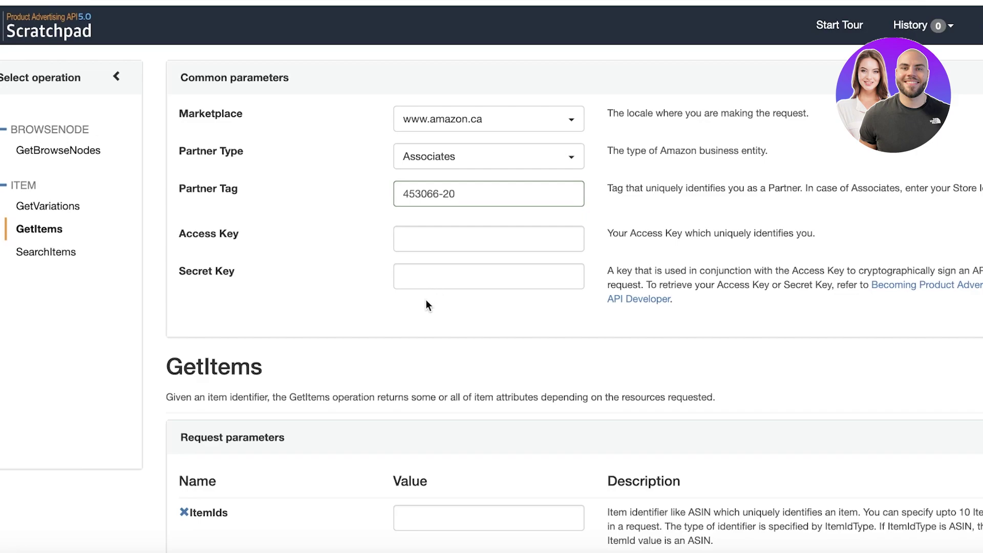
{"action": "scroll", "coordinate": [396, 265], "scroll_direction": "down", "scroll_amount": 4}
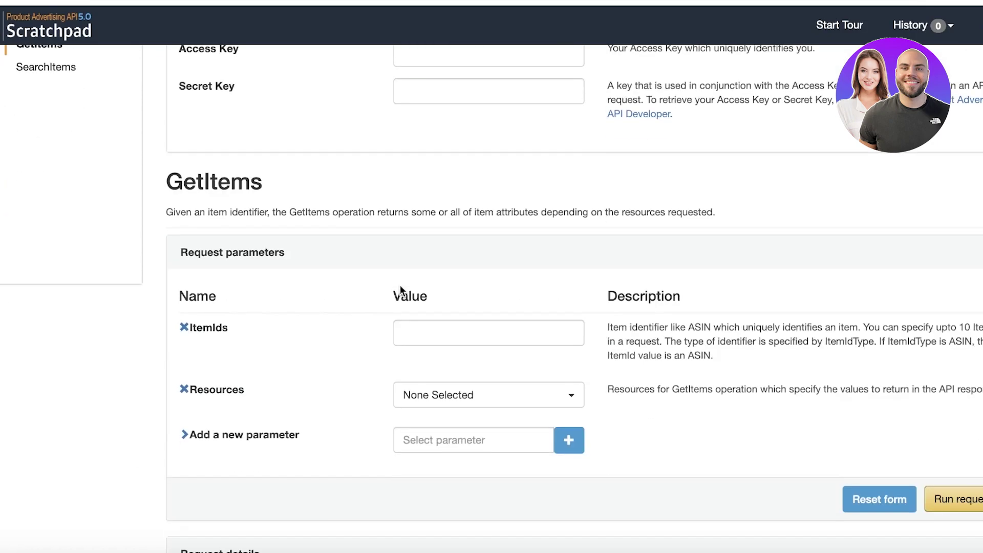
{"action": "scroll", "coordinate": [401, 290], "scroll_direction": "down", "scroll_amount": 2}
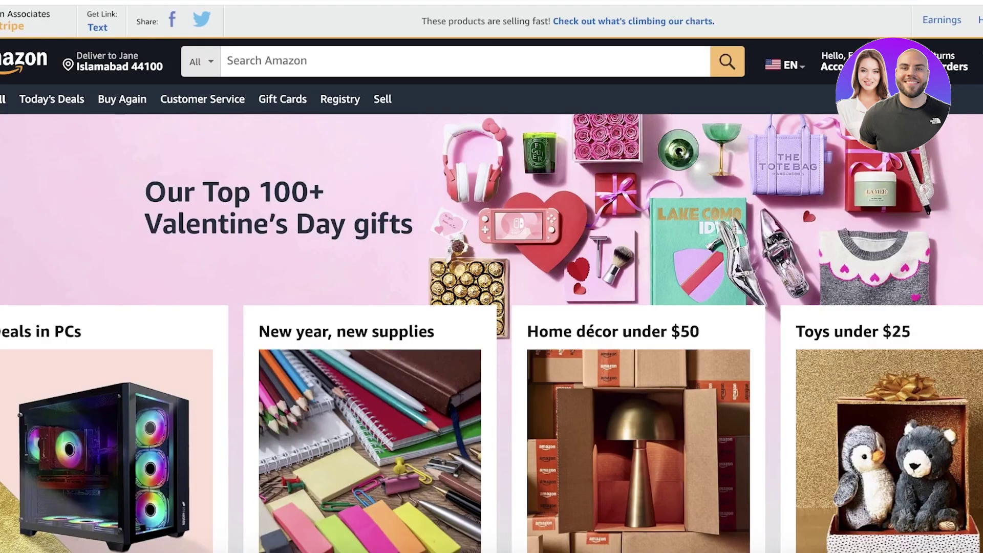
{"action": "scroll", "coordinate": [379, 439], "scroll_direction": "down", "scroll_amount": 15}
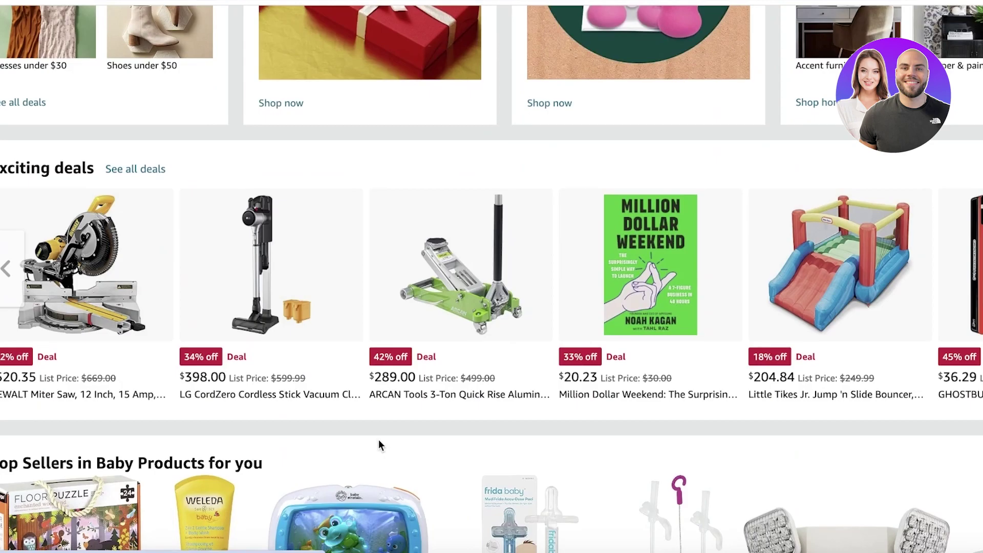
Open the Little Tikes bouncer's product page and scroll to its product information
{"action": "scroll", "coordinate": [372, 385], "scroll_direction": "up", "scroll_amount": 8}
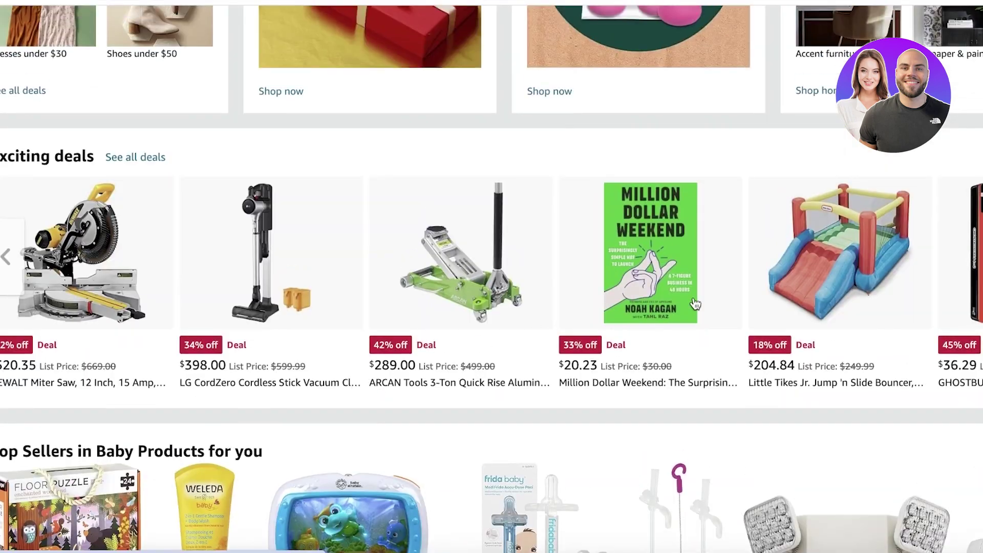
{"action": "scroll", "coordinate": [508, 299], "scroll_direction": "down", "scroll_amount": 3}
{"action": "left_click", "coordinate": [508, 299]}
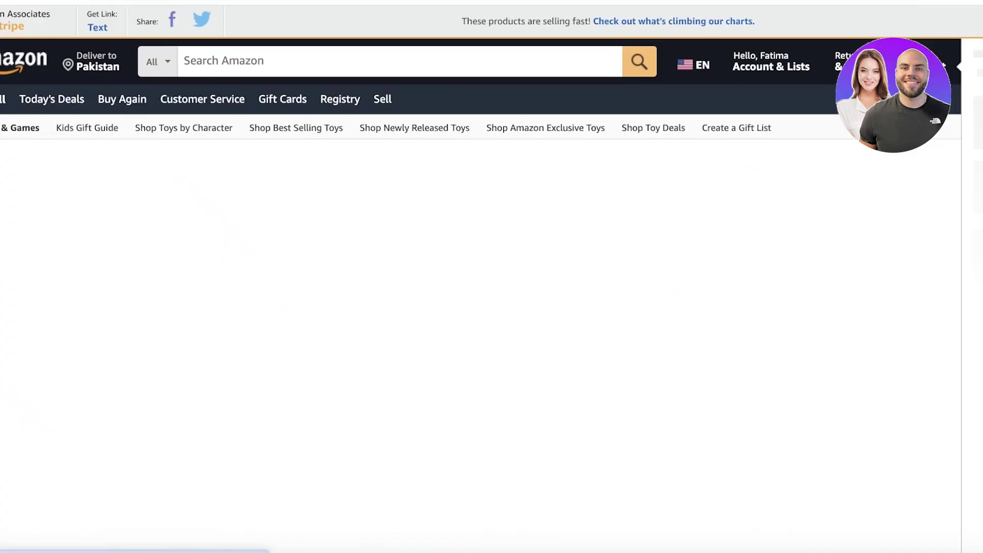
{"action": "scroll", "coordinate": [521, 348], "scroll_direction": "down", "scroll_amount": 5}
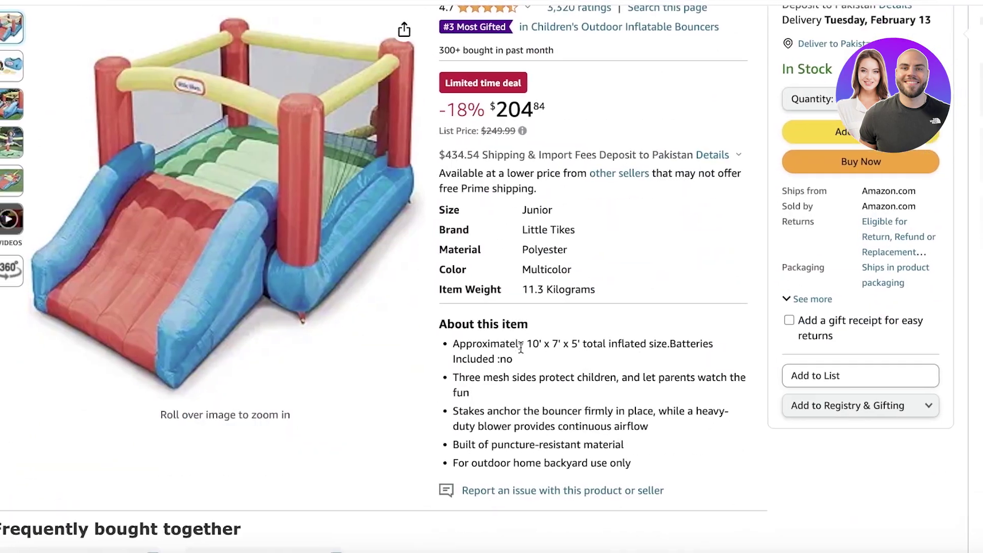
{"action": "scroll", "coordinate": [521, 348], "scroll_direction": "up", "scroll_amount": 3}
{"action": "scroll", "coordinate": [515, 311], "scroll_direction": "down", "scroll_amount": 6}
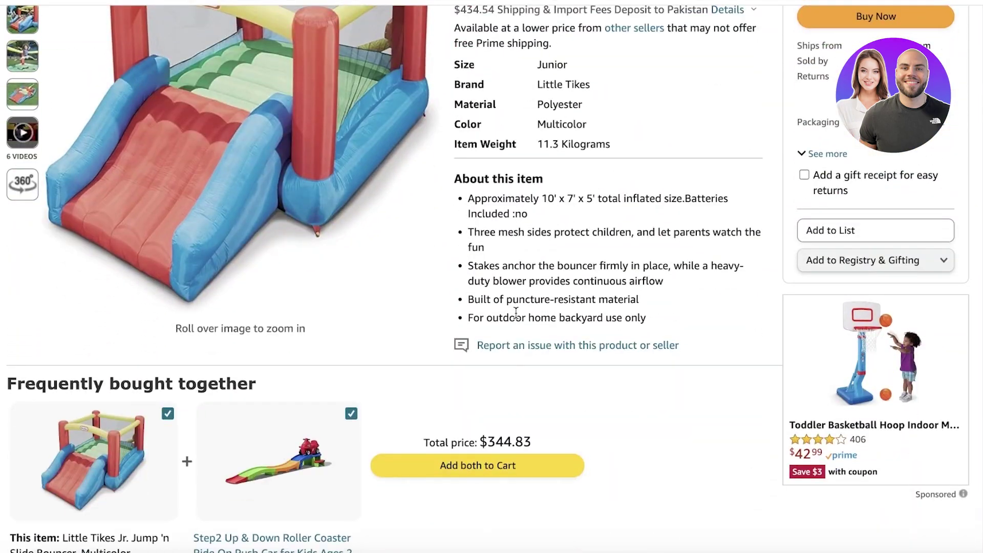
{"action": "scroll", "coordinate": [515, 312], "scroll_direction": "down", "scroll_amount": 15}
{"action": "scroll", "coordinate": [505, 317], "scroll_direction": "up", "scroll_amount": 8}
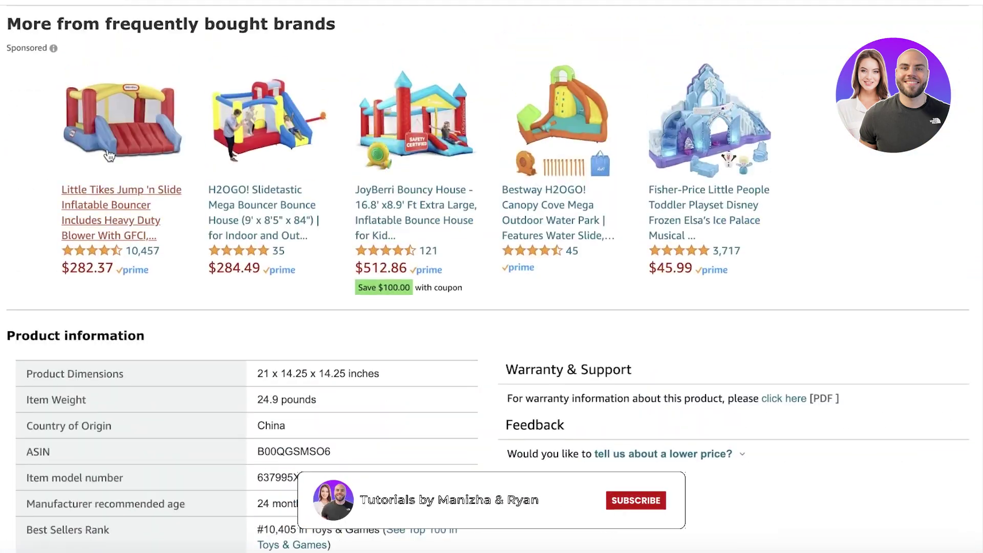
{"action": "scroll", "coordinate": [262, 241], "scroll_direction": "down", "scroll_amount": 10}
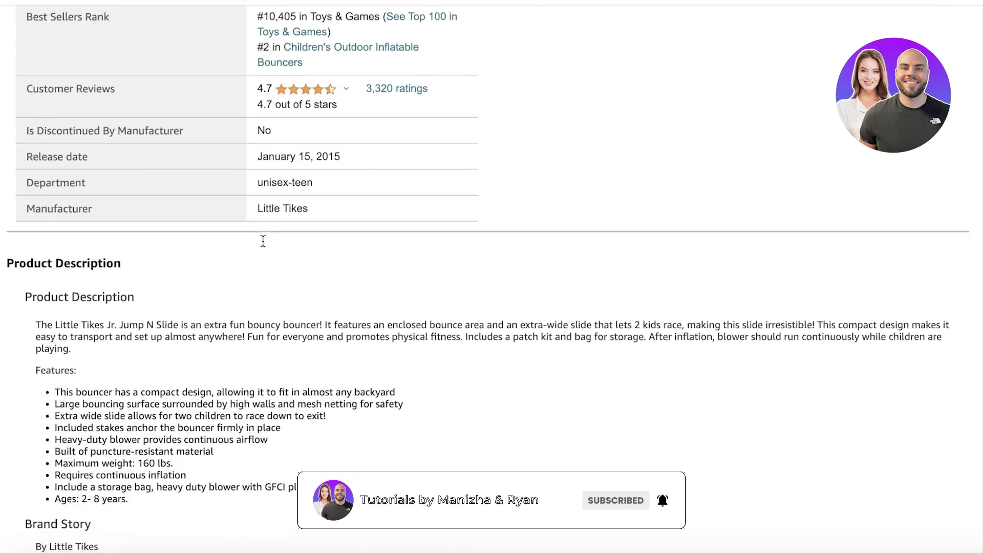
{"action": "scroll", "coordinate": [262, 241], "scroll_direction": "up", "scroll_amount": 6}
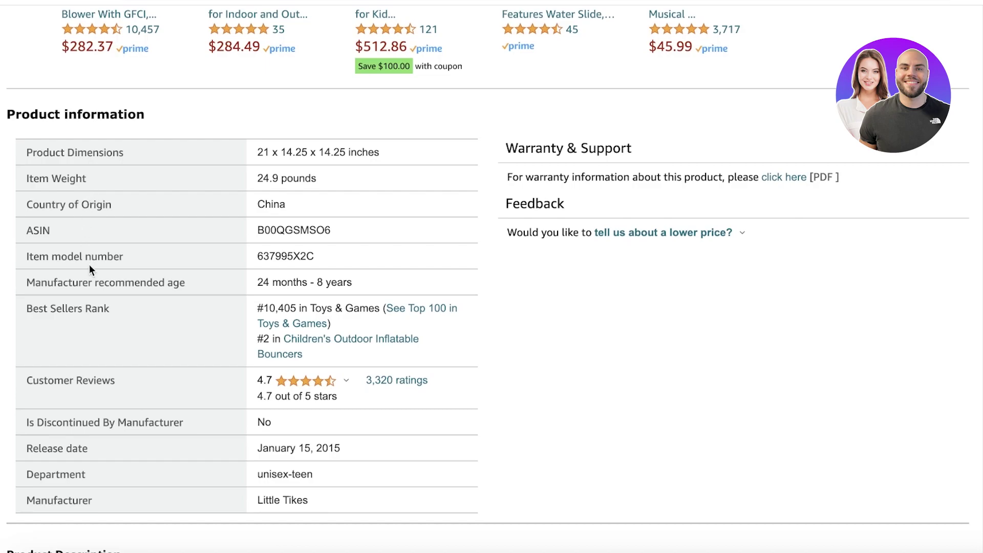
Copy the ASIN B00QGSMSO6 from the Product information table
{"action": "left_click_drag", "start_coordinate": [33, 230], "coordinate": [353, 228]}
{"action": "left_click", "coordinate": [307, 229]}
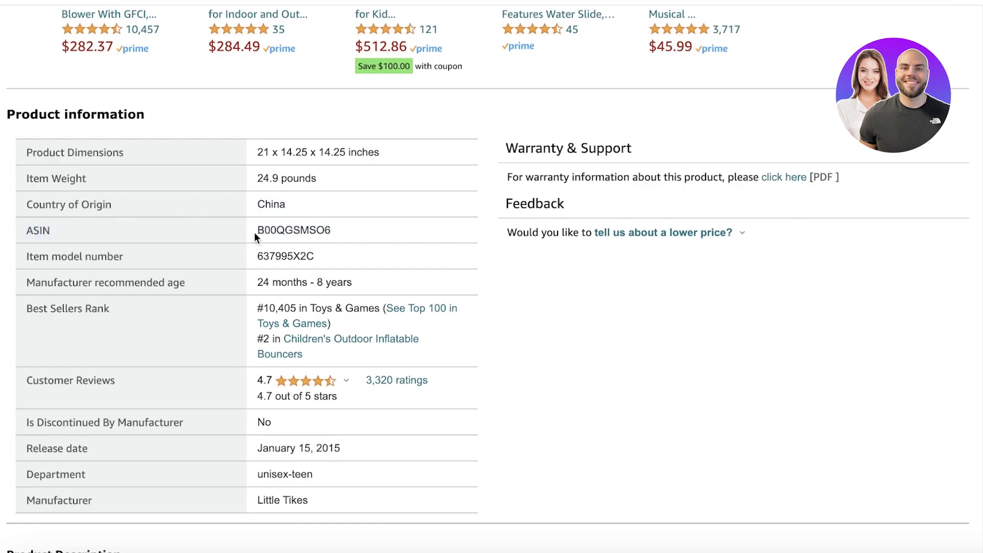
{"action": "double_click", "coordinate": [287, 228]}
{"action": "right_click", "coordinate": [287, 227]}
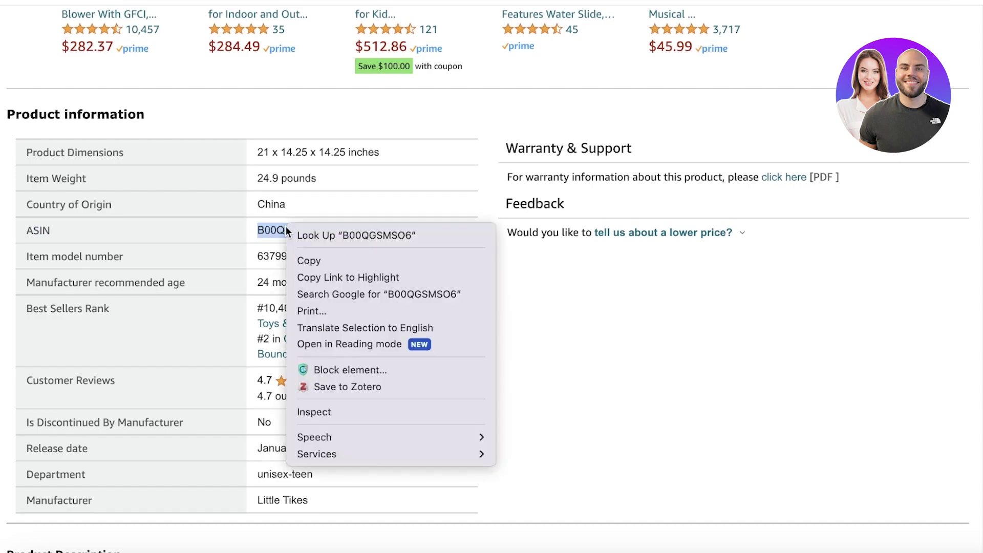
{"action": "left_click", "coordinate": [302, 257]}
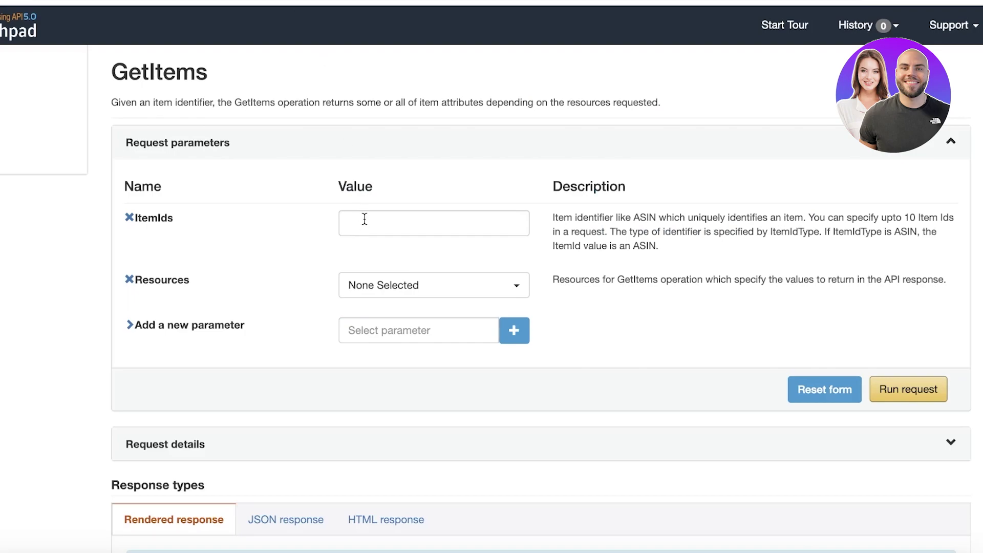
Paste the ASIN B00QGSMSO6 into the GetItems ItemIds field
{"action": "right_click", "coordinate": [364, 220]}
{"action": "left_click", "coordinate": [388, 329]}
{"action": "left_click", "coordinate": [494, 153]}
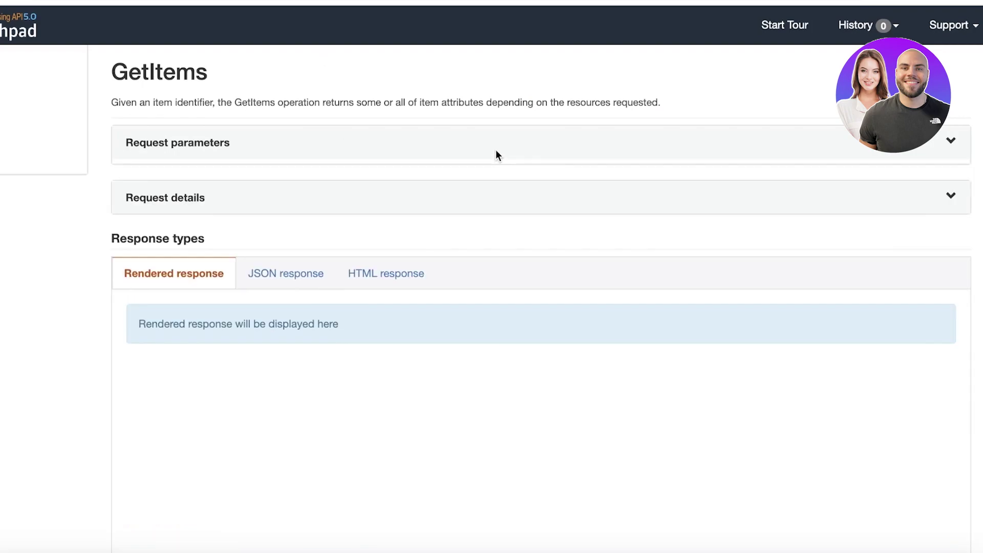
{"action": "left_click", "coordinate": [481, 148]}
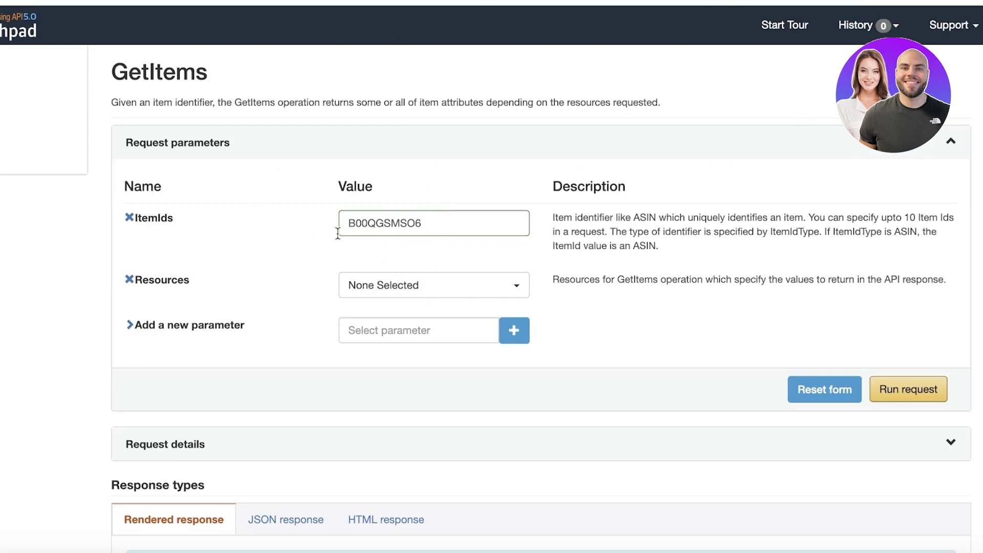
Open the Resources list and select, then clear, all Images resources
{"action": "left_click", "coordinate": [433, 285]}
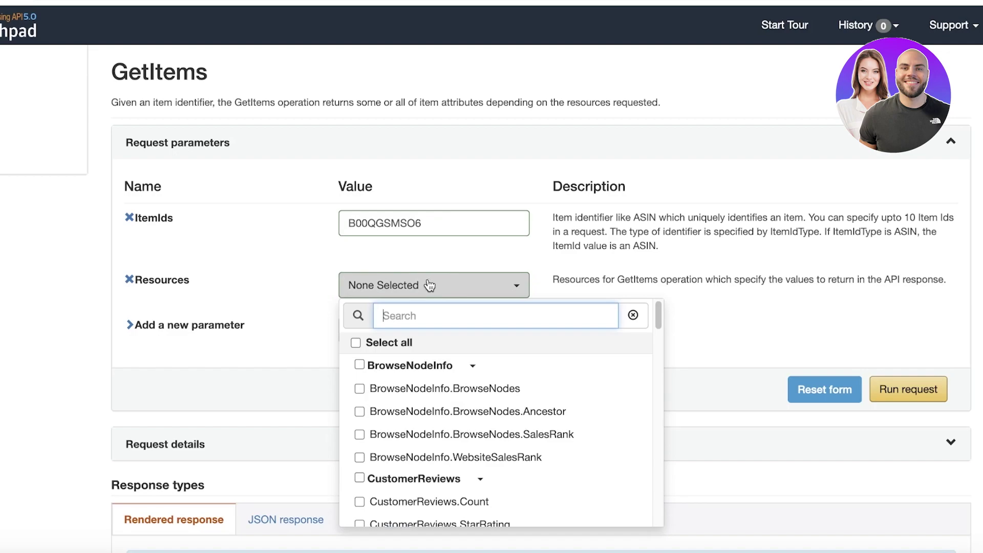
{"action": "scroll", "coordinate": [486, 427], "scroll_direction": "down", "scroll_amount": 1}
{"action": "scroll", "coordinate": [486, 427], "scroll_direction": "down", "scroll_amount": 3}
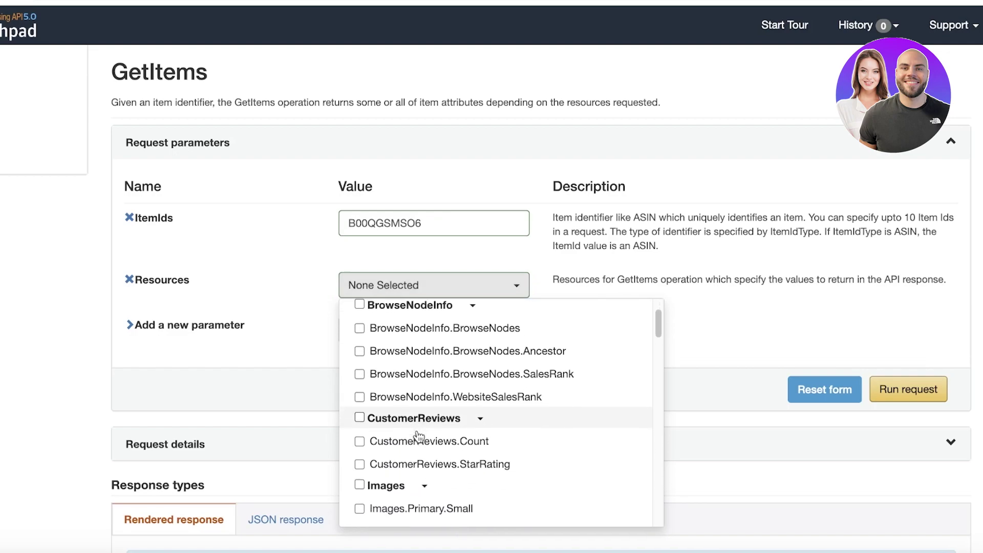
{"action": "scroll", "coordinate": [413, 430], "scroll_direction": "down", "scroll_amount": 1}
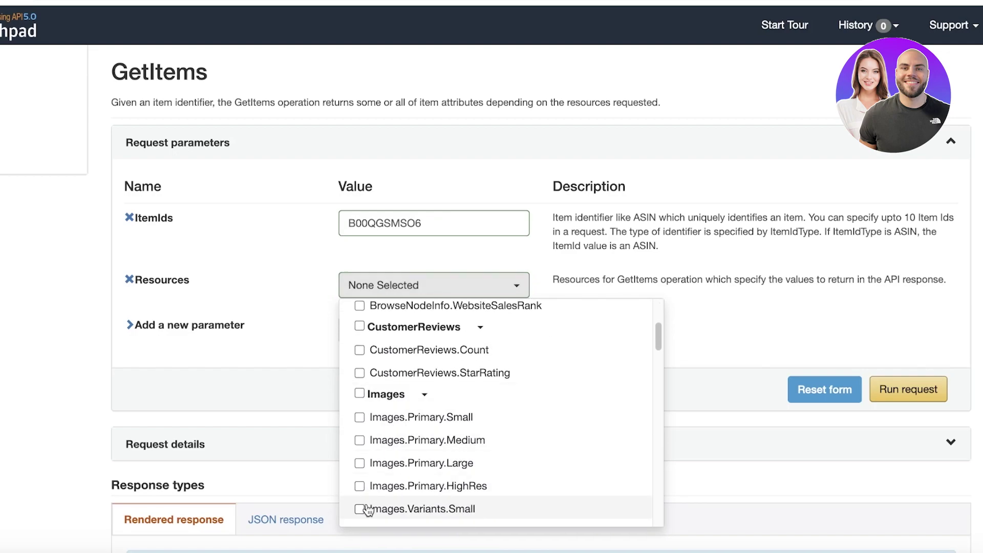
{"action": "scroll", "coordinate": [364, 499], "scroll_direction": "down", "scroll_amount": 4}
{"action": "scroll", "coordinate": [364, 481], "scroll_direction": "up", "scroll_amount": 4}
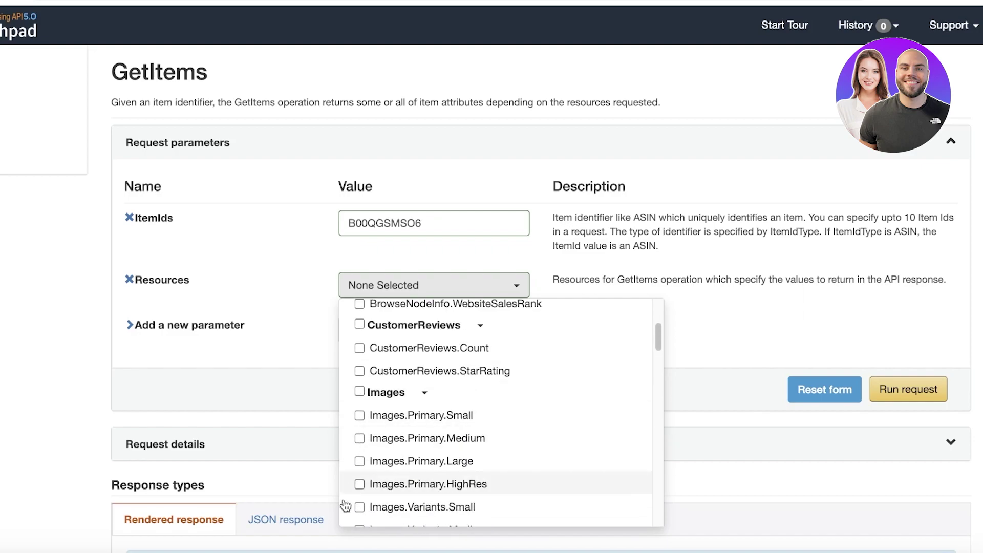
{"action": "left_click", "coordinate": [357, 392]}
{"action": "scroll", "coordinate": [359, 400], "scroll_direction": "down", "scroll_amount": 4}
{"action": "scroll", "coordinate": [358, 399], "scroll_direction": "down", "scroll_amount": 2}
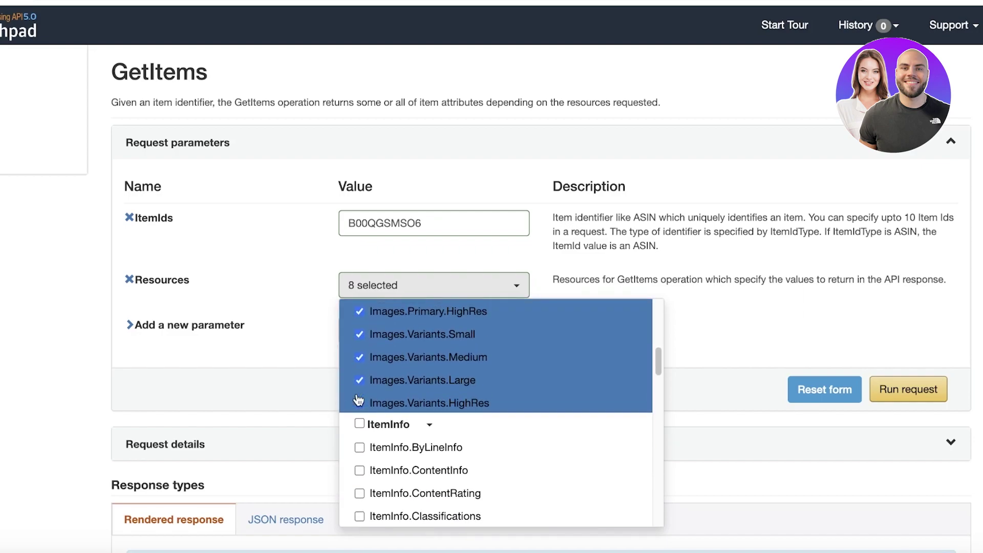
{"action": "scroll", "coordinate": [358, 398], "scroll_direction": "up", "scroll_amount": 5}
{"action": "left_click", "coordinate": [360, 386]}
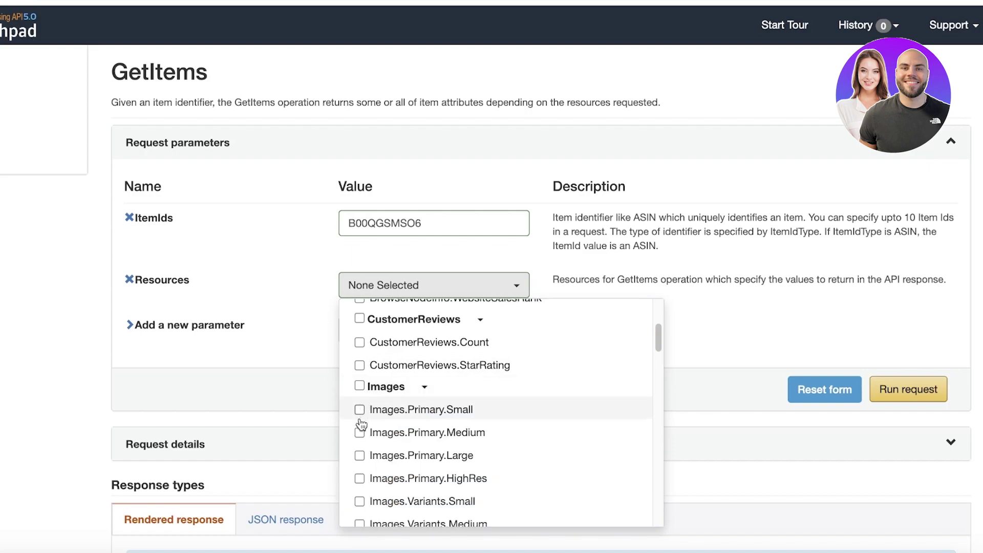
Request Images.Primary.Large, Images.Variants.Small and Images.Variants.Large as the Resources
{"action": "scroll", "coordinate": [359, 404], "scroll_direction": "down", "scroll_amount": 1}
{"action": "left_click", "coordinate": [360, 440]}
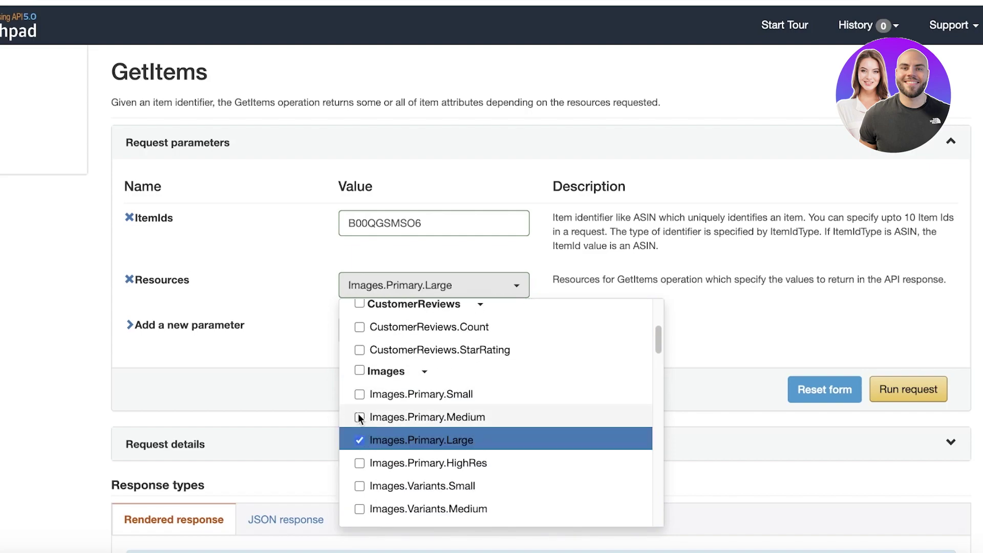
{"action": "left_click", "coordinate": [360, 417]}
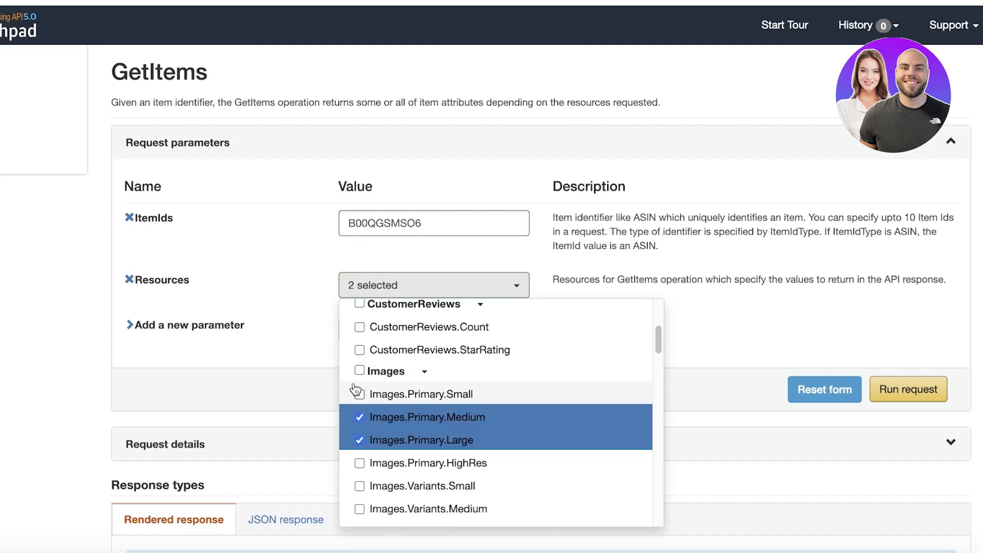
{"action": "scroll", "coordinate": [367, 388], "scroll_direction": "down", "scroll_amount": 1}
{"action": "scroll", "coordinate": [368, 389], "scroll_direction": "down", "scroll_amount": 2}
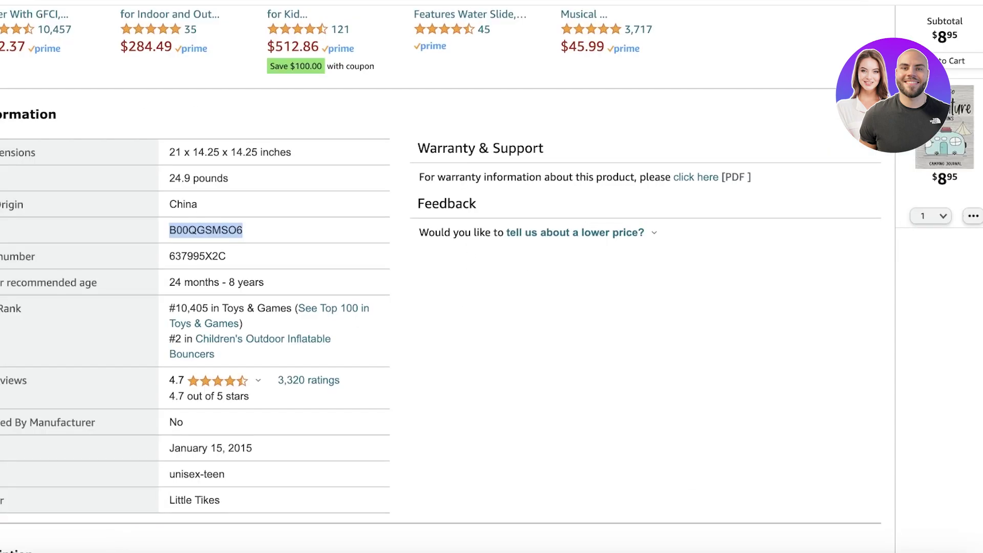
{"action": "scroll", "coordinate": [269, 251], "scroll_direction": "up", "scroll_amount": 20}
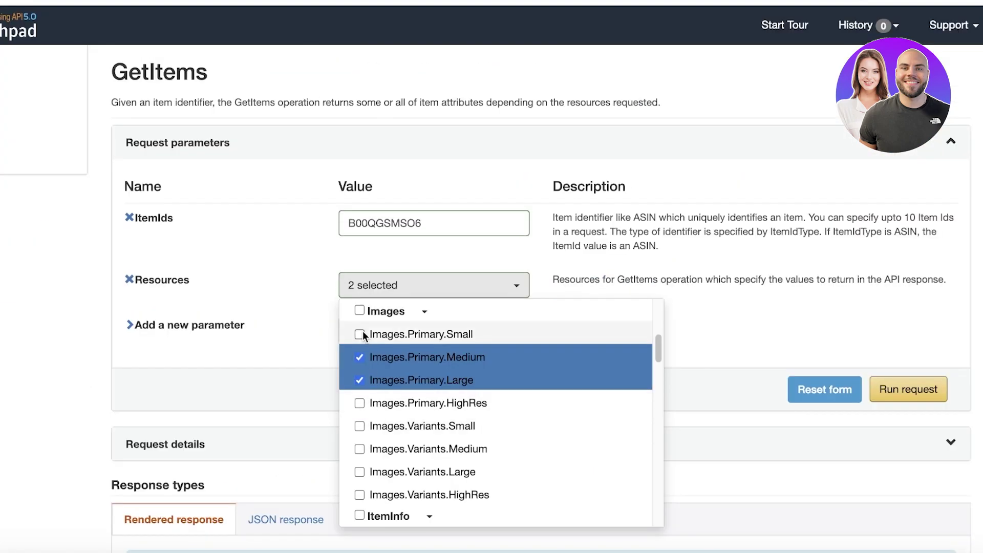
{"action": "left_click", "coordinate": [360, 333]}
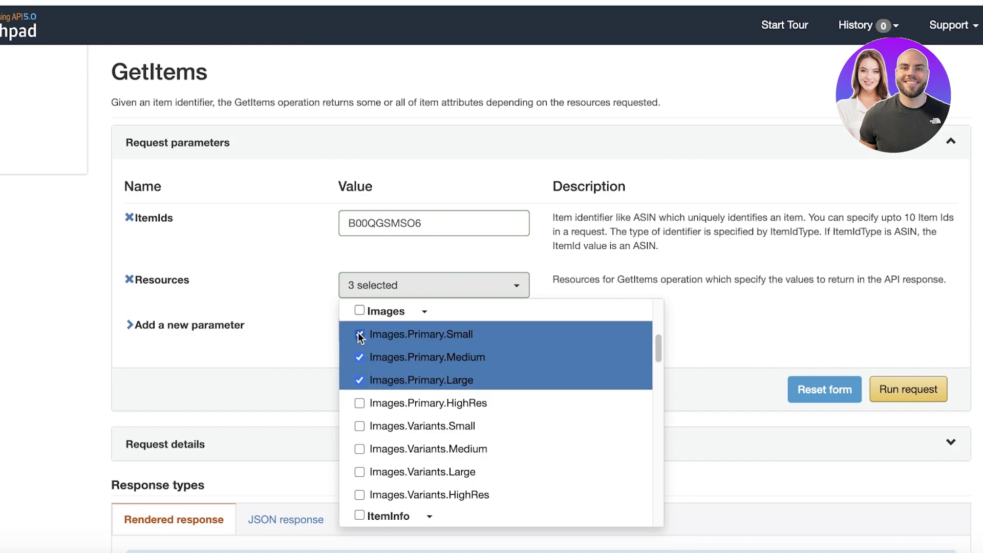
{"action": "left_click", "coordinate": [359, 335]}
{"action": "left_click", "coordinate": [361, 355]}
{"action": "left_click", "coordinate": [361, 379]}
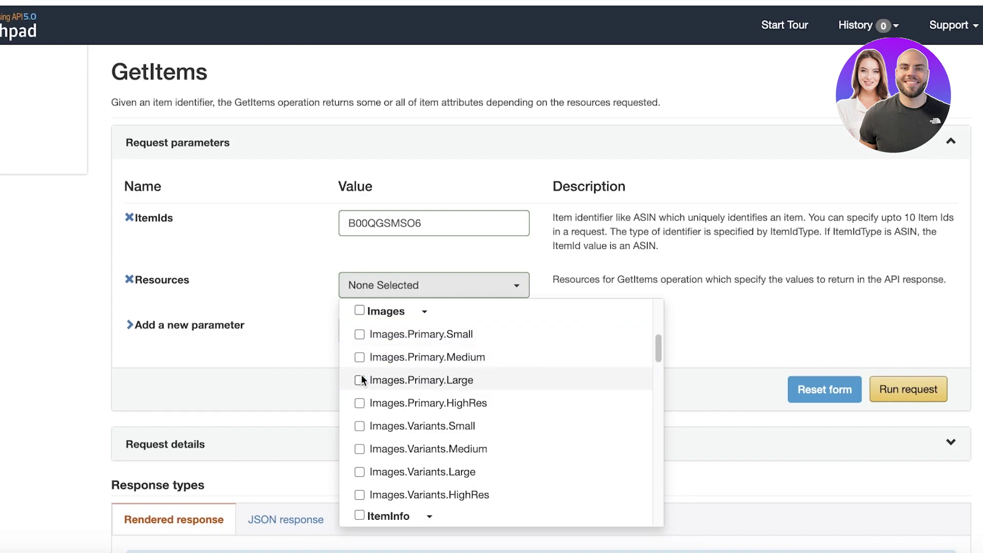
{"action": "left_click", "coordinate": [360, 471]}
{"action": "left_click", "coordinate": [359, 425]}
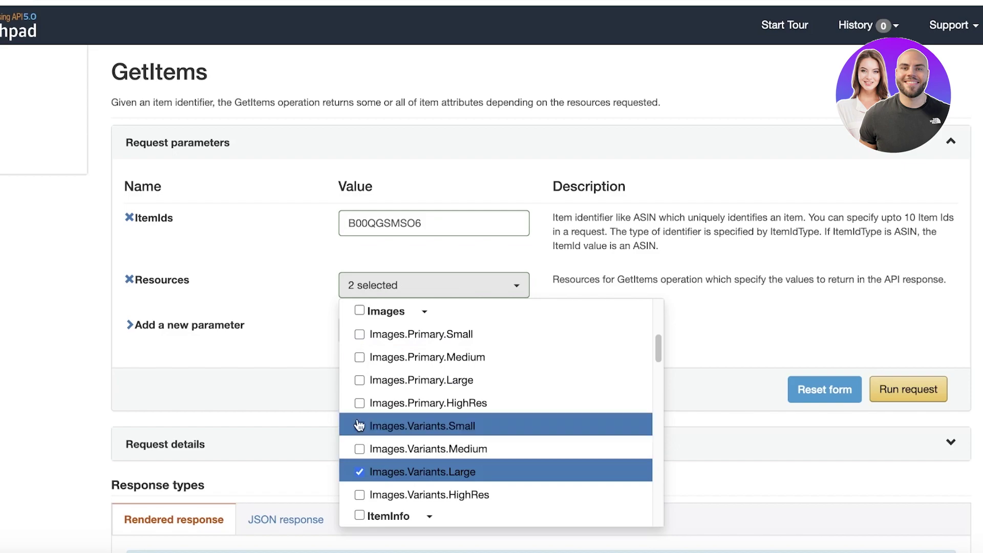
{"action": "left_click", "coordinate": [359, 378]}
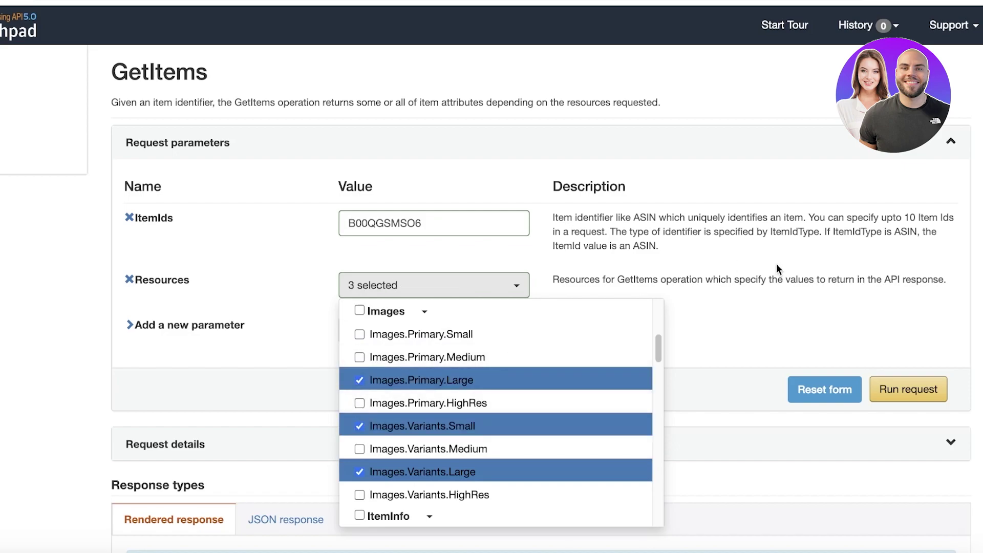
{"action": "left_click", "coordinate": [695, 261]}
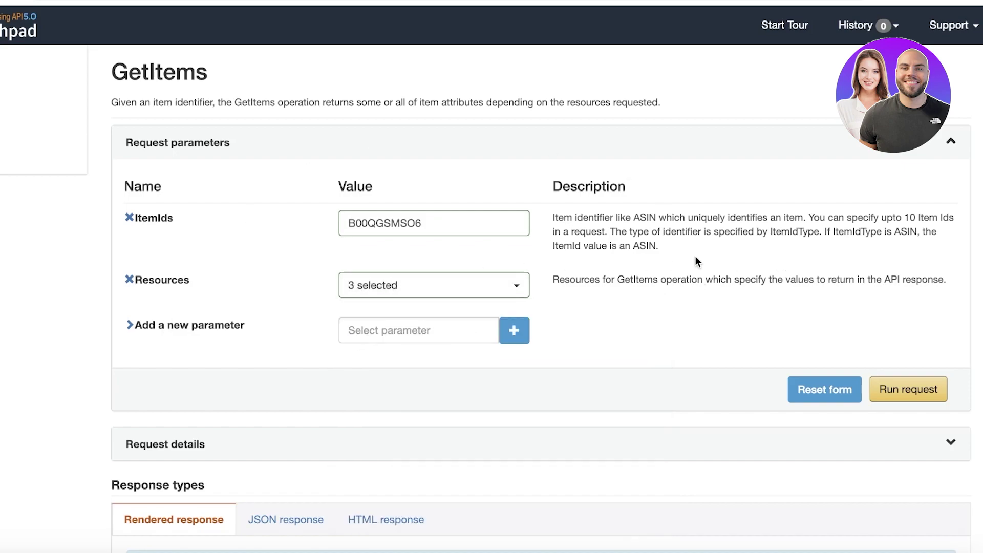
Check the optional parameters list and close it without adding any
{"action": "left_click", "coordinate": [362, 332]}
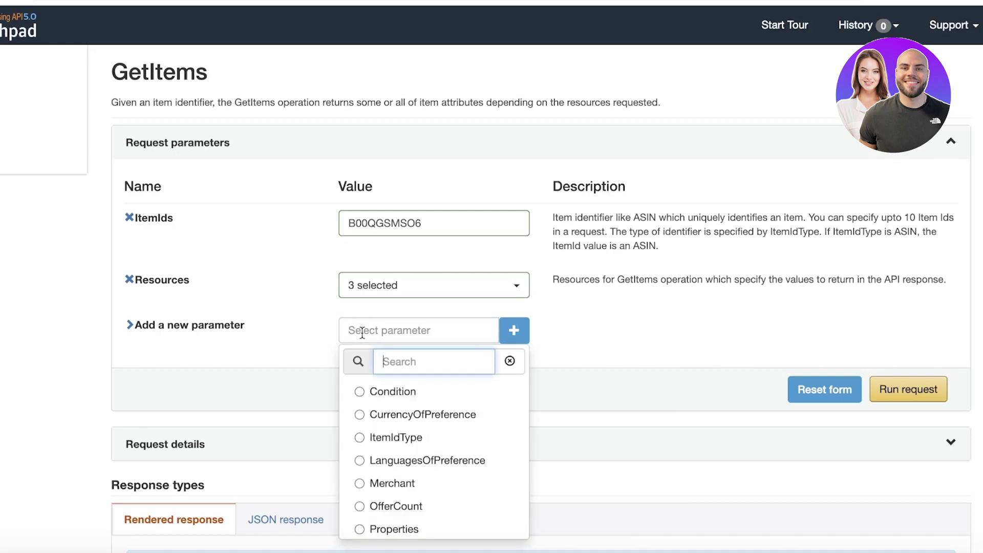
{"action": "scroll", "coordinate": [411, 389], "scroll_direction": "down", "scroll_amount": 1}
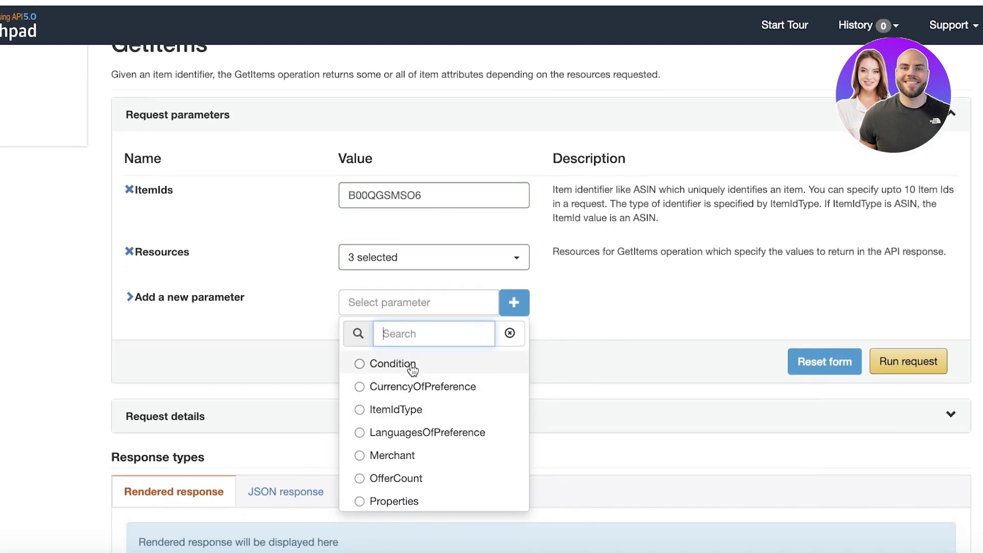
{"action": "left_click", "coordinate": [634, 311]}
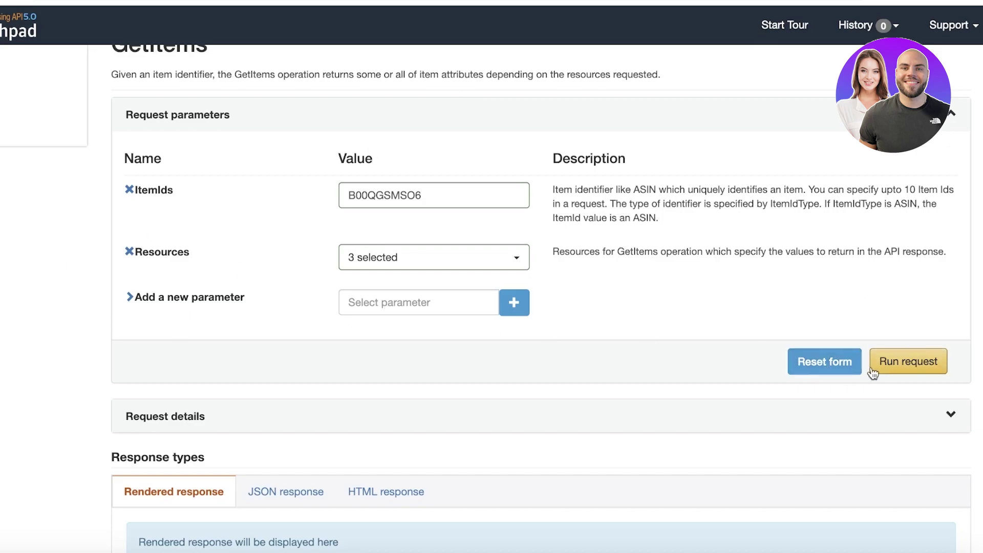
Run the GetItems request, which returns an UnrecognizedClient error
{"action": "left_click", "coordinate": [893, 367]}
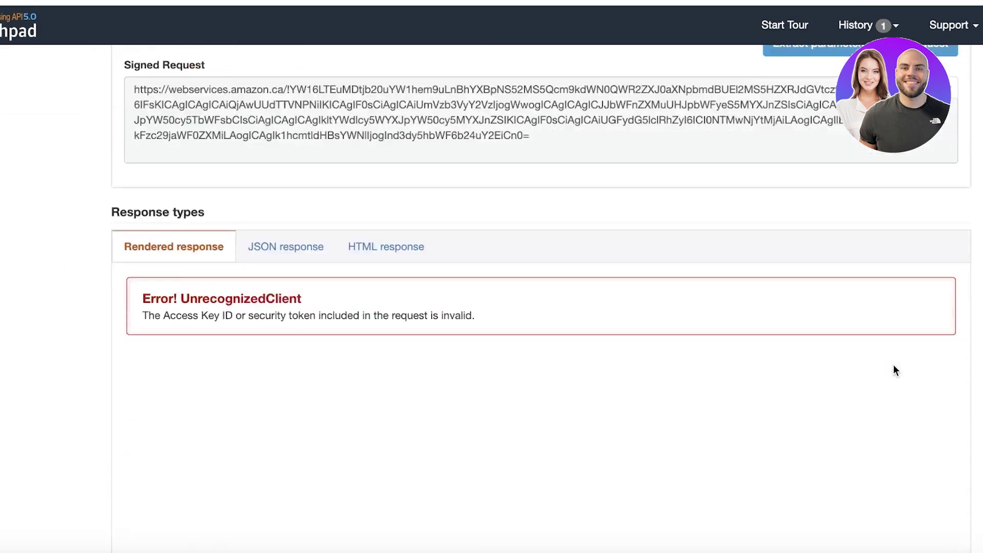
{"action": "scroll", "coordinate": [164, 188], "scroll_direction": "up", "scroll_amount": 1}
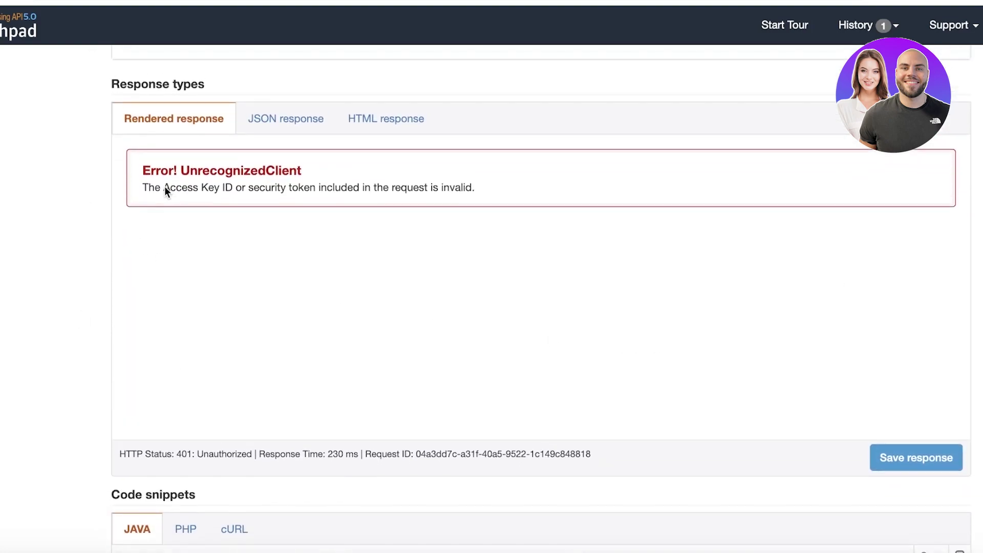
{"action": "scroll", "coordinate": [202, 212], "scroll_direction": "up", "scroll_amount": 15}
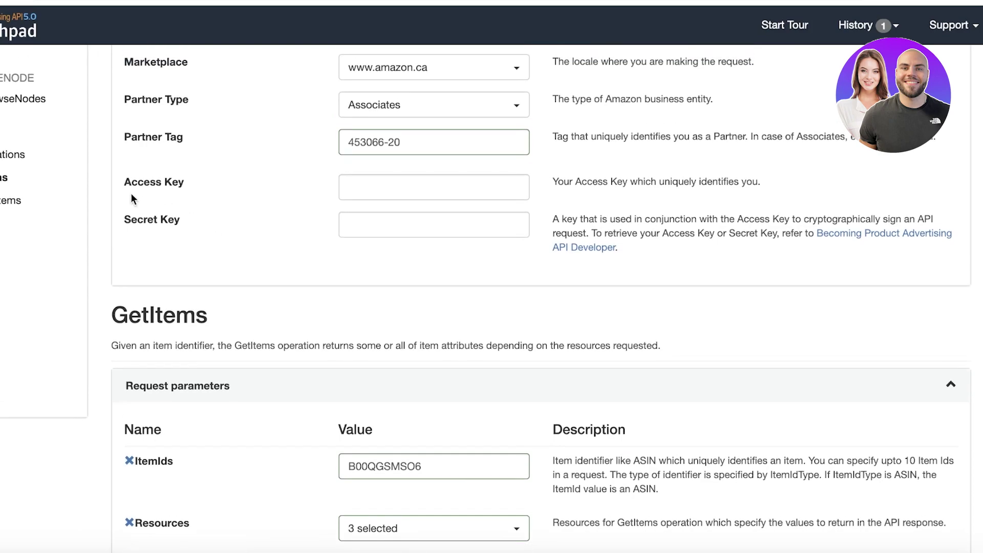
{"action": "scroll", "coordinate": [149, 232], "scroll_direction": "down", "scroll_amount": 15}
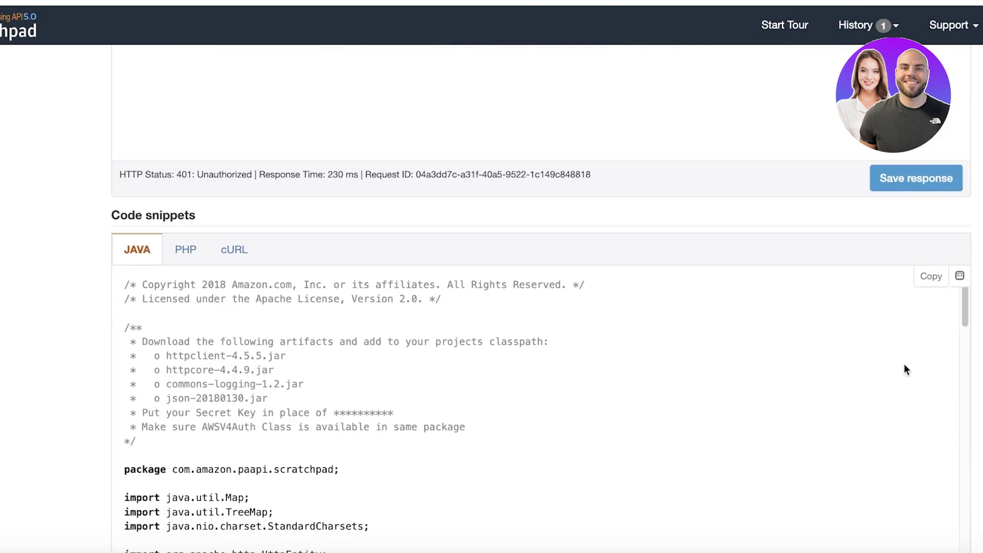
{"action": "scroll", "coordinate": [2, 332], "scroll_direction": "up", "scroll_amount": 5}
View the error response as JSON and HTML, then return to Rendered
{"action": "left_click", "coordinate": [285, 281]}
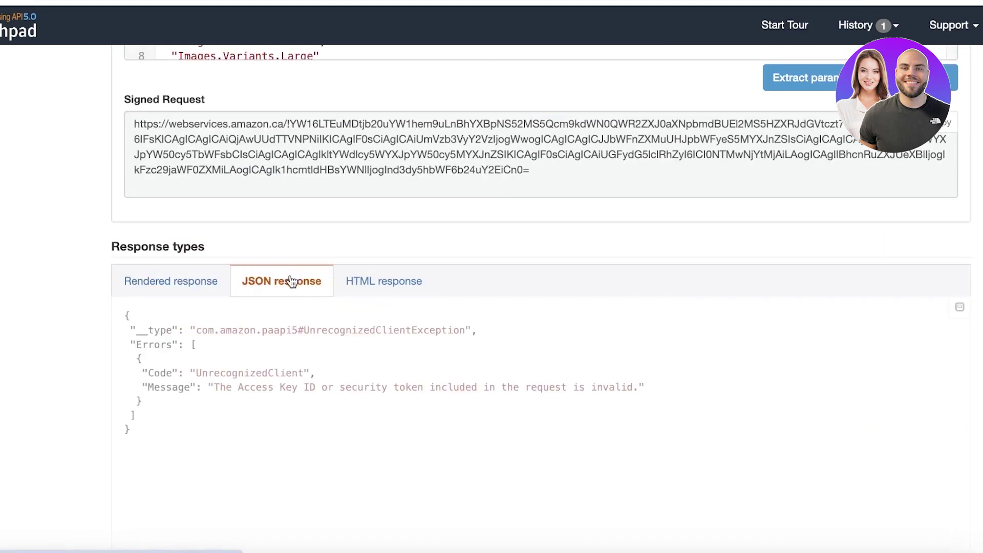
{"action": "left_click", "coordinate": [420, 281]}
{"action": "left_click", "coordinate": [225, 286]}
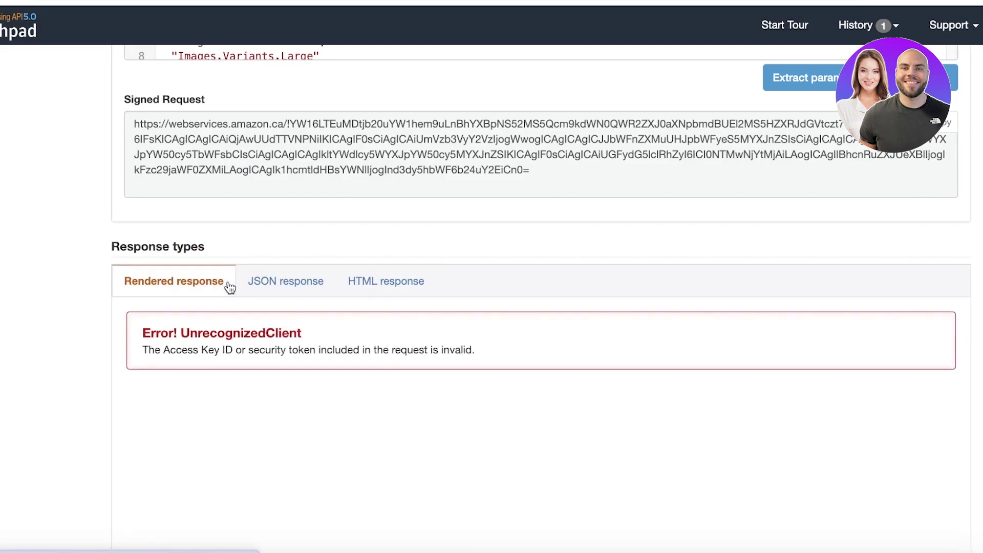
Scroll through the code snippets below the response
{"action": "scroll", "coordinate": [229, 288], "scroll_direction": "up", "scroll_amount": 8}
{"action": "scroll", "coordinate": [241, 324], "scroll_direction": "down", "scroll_amount": 8}
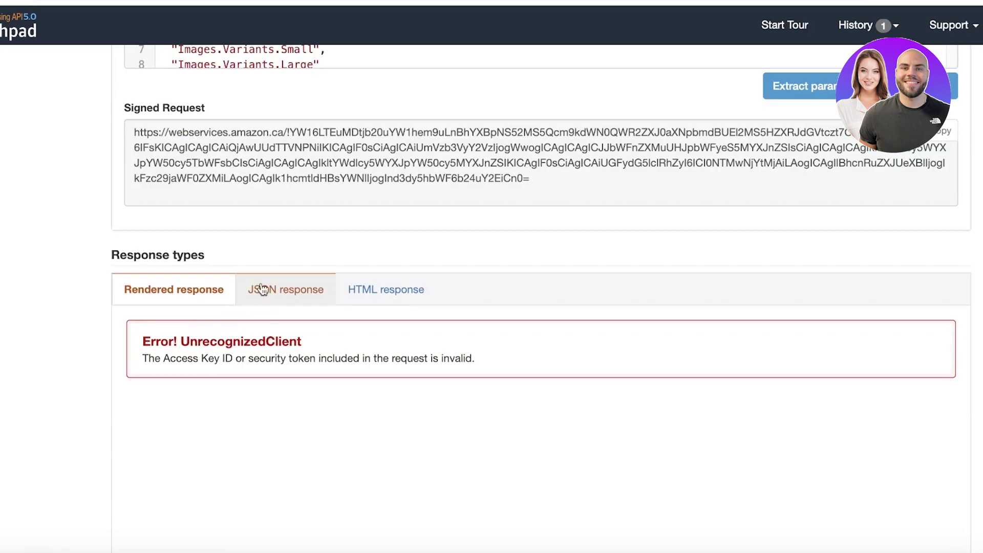
{"action": "scroll", "coordinate": [266, 287], "scroll_direction": "up", "scroll_amount": 8}
{"action": "scroll", "coordinate": [269, 277], "scroll_direction": "down", "scroll_amount": 8}
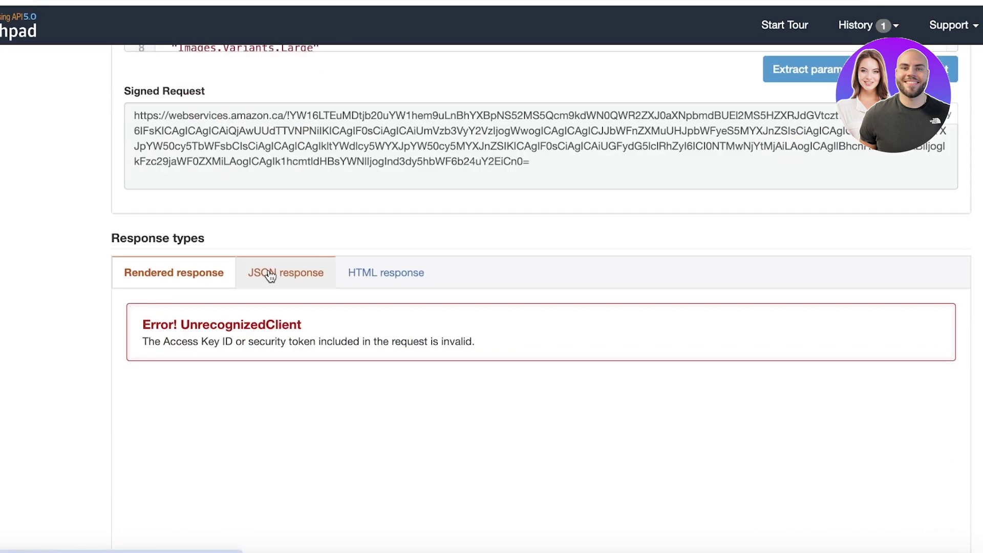
{"action": "scroll", "coordinate": [270, 275], "scroll_direction": "up", "scroll_amount": 1}
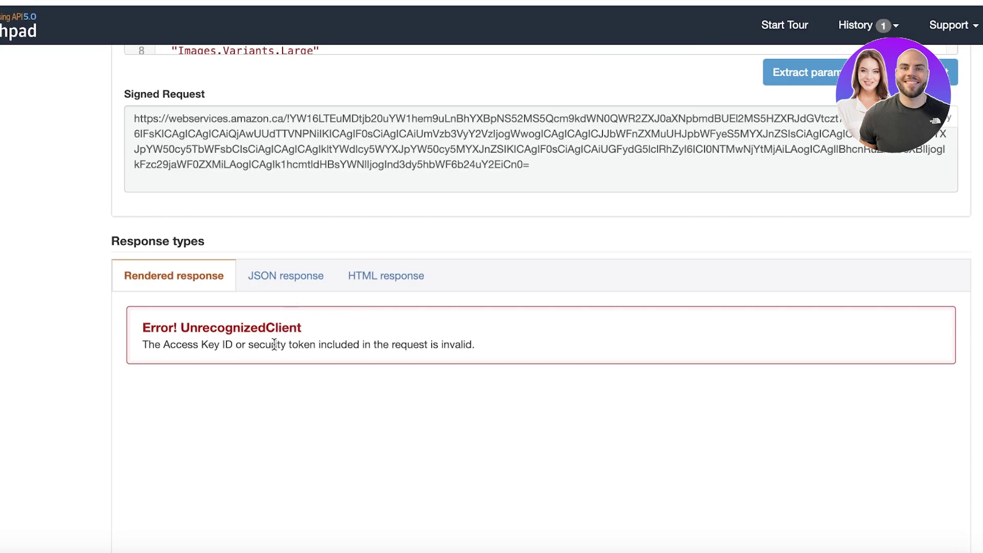
{"action": "scroll", "coordinate": [260, 364], "scroll_direction": "down", "scroll_amount": 10}
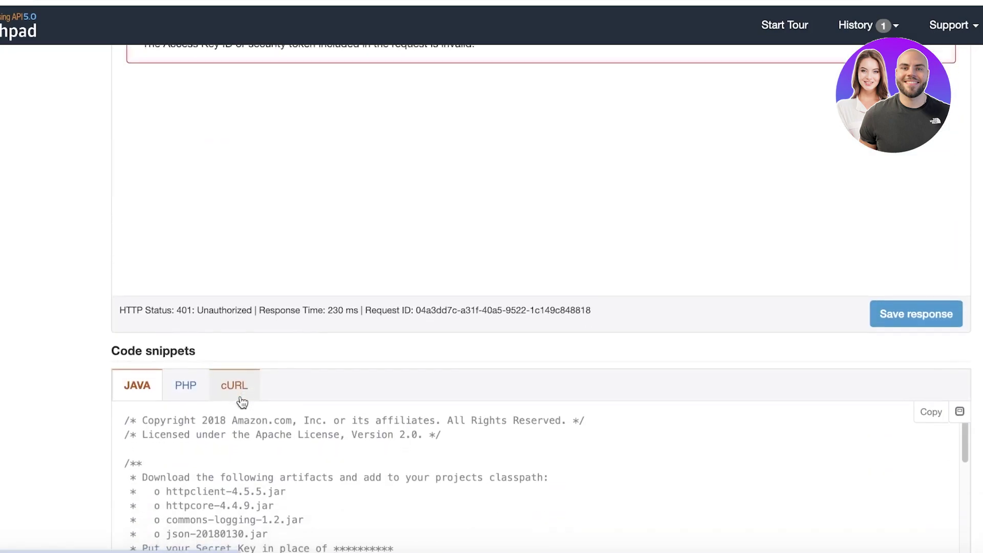
{"action": "scroll", "coordinate": [239, 389], "scroll_direction": "down", "scroll_amount": 15}
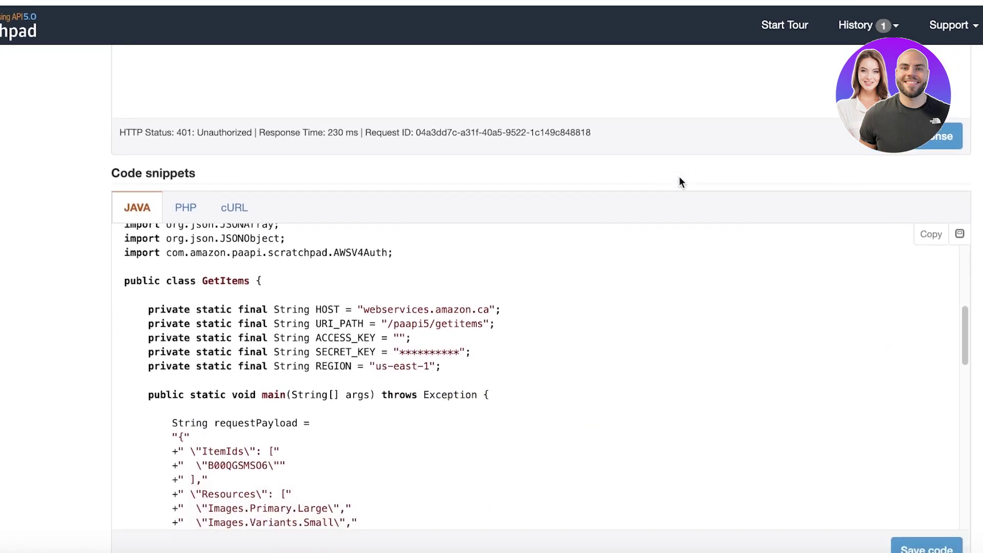
{"action": "scroll", "coordinate": [834, 279], "scroll_direction": "down", "scroll_amount": 3}
{"action": "scroll", "coordinate": [834, 278], "scroll_direction": "up", "scroll_amount": 20}
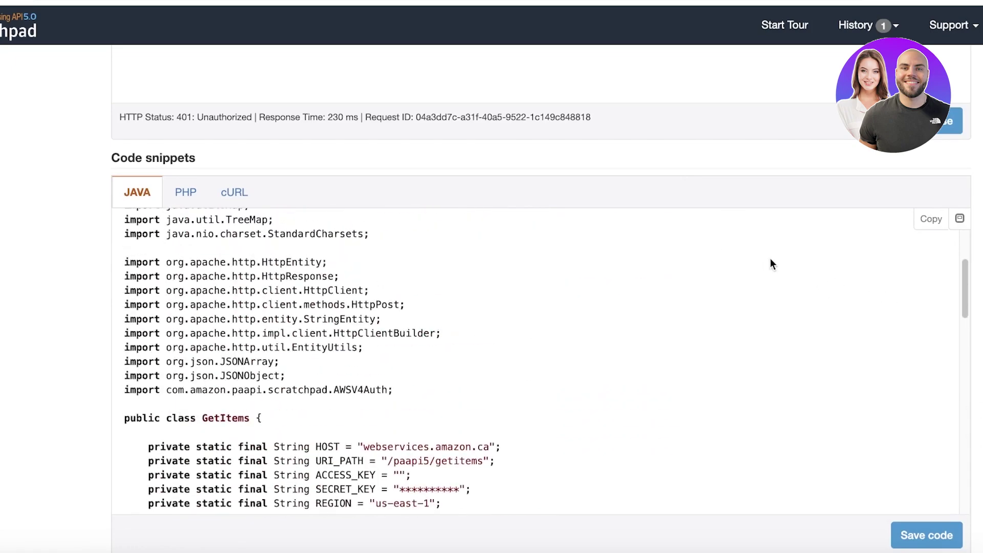
{"action": "scroll", "coordinate": [772, 264], "scroll_direction": "up", "scroll_amount": 5}
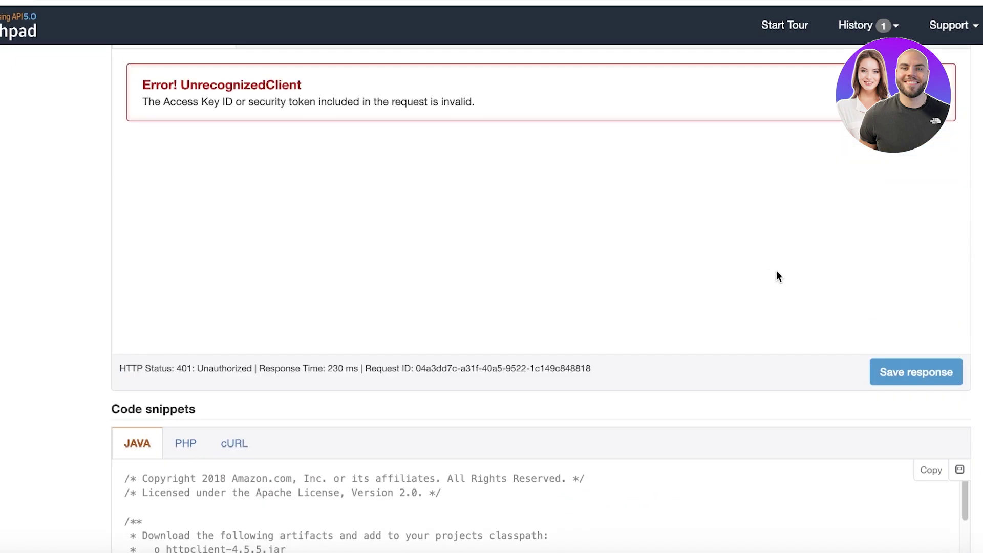
{"action": "scroll", "coordinate": [772, 283], "scroll_direction": "up", "scroll_amount": 6}
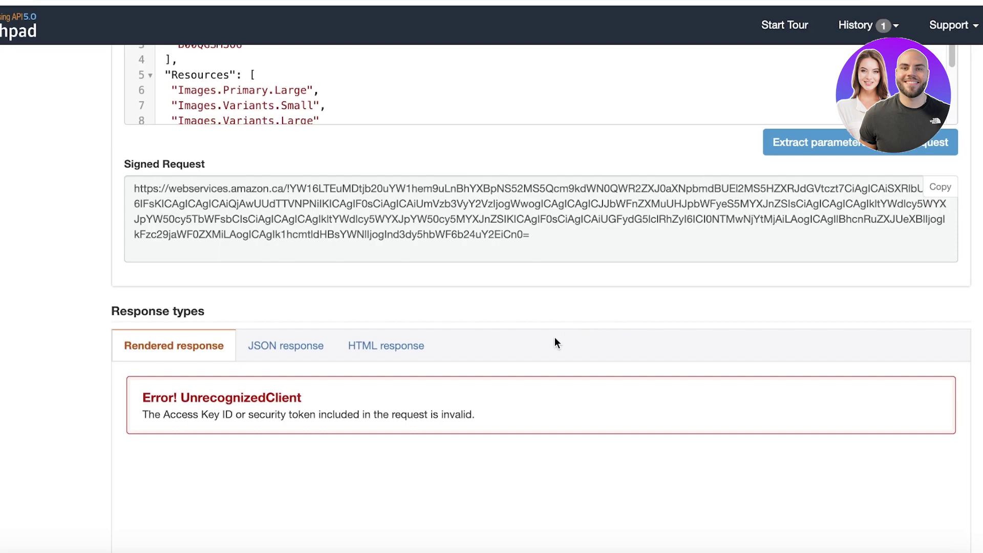
Show the error body as JSON, then leave it on HTML markup
{"action": "left_click", "coordinate": [297, 337]}
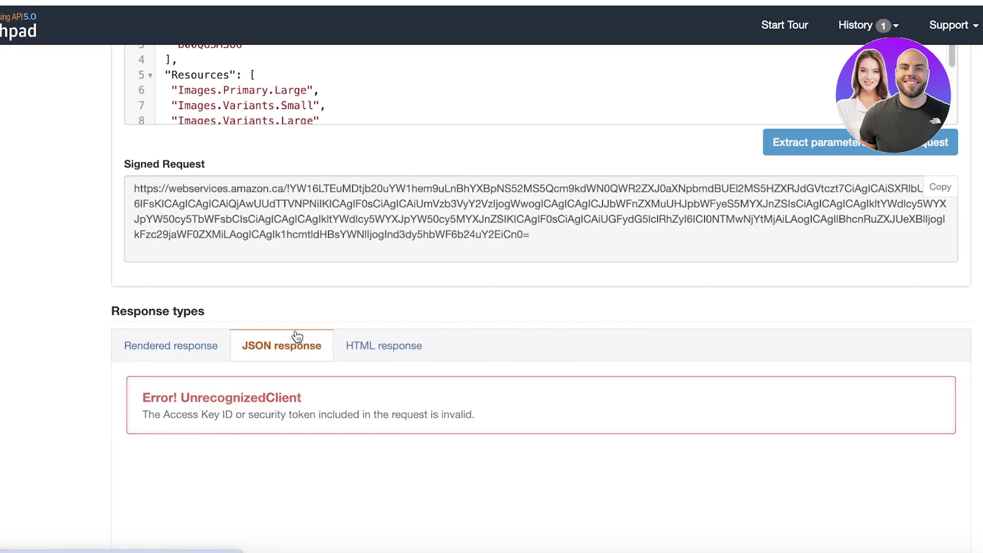
{"action": "left_click", "coordinate": [392, 345]}
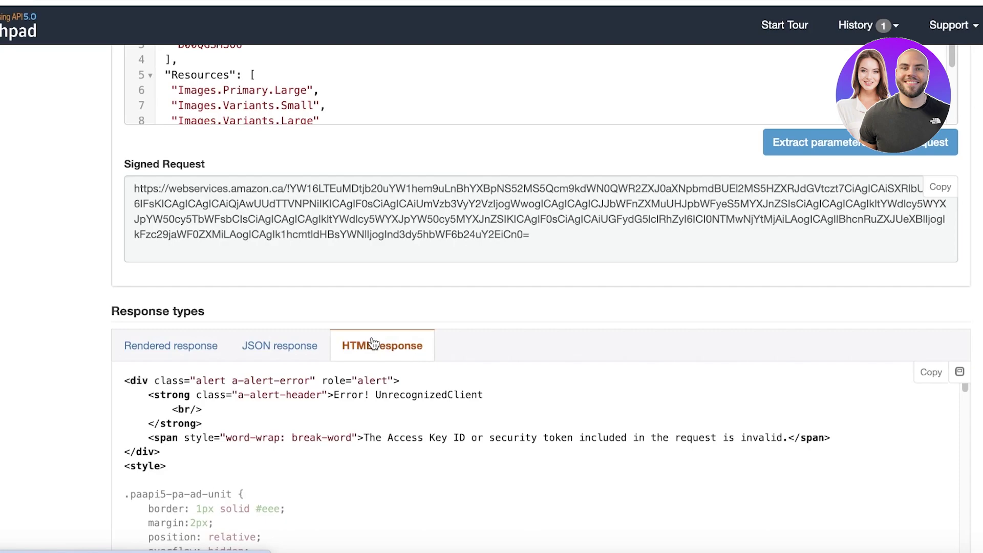
{"action": "scroll", "coordinate": [653, 304], "scroll_direction": "up", "scroll_amount": 10}
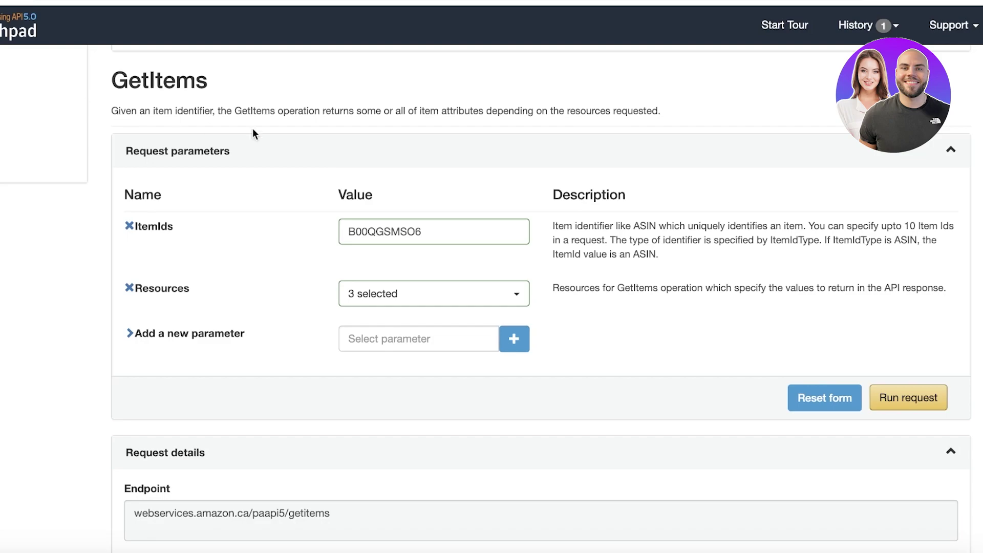
Switch the Scratchpad request to the SearchItems operation
{"action": "scroll", "coordinate": [425, 146], "scroll_direction": "up", "scroll_amount": 5}
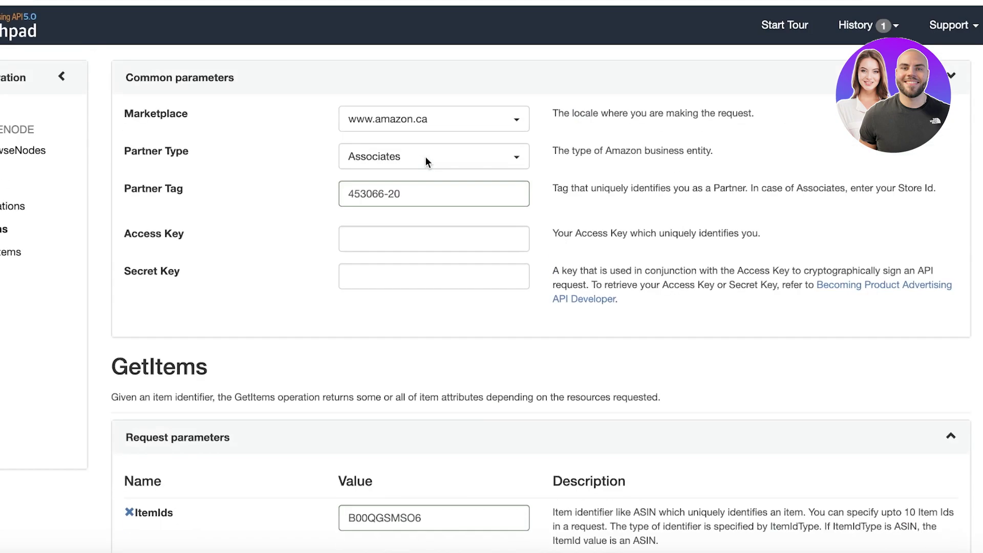
{"action": "left_click", "coordinate": [10, 249]}
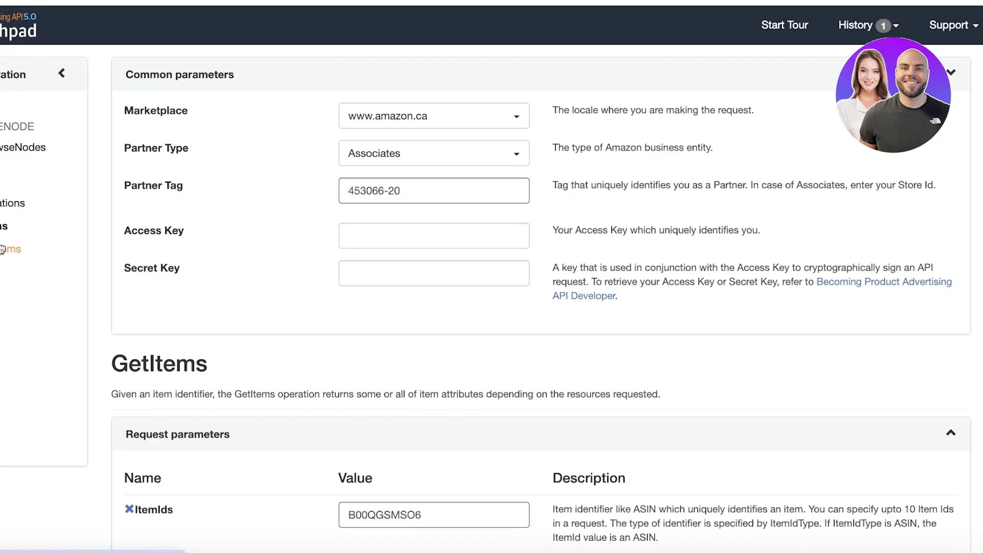
{"action": "scroll", "coordinate": [5, 256], "scroll_direction": "down", "scroll_amount": 9}
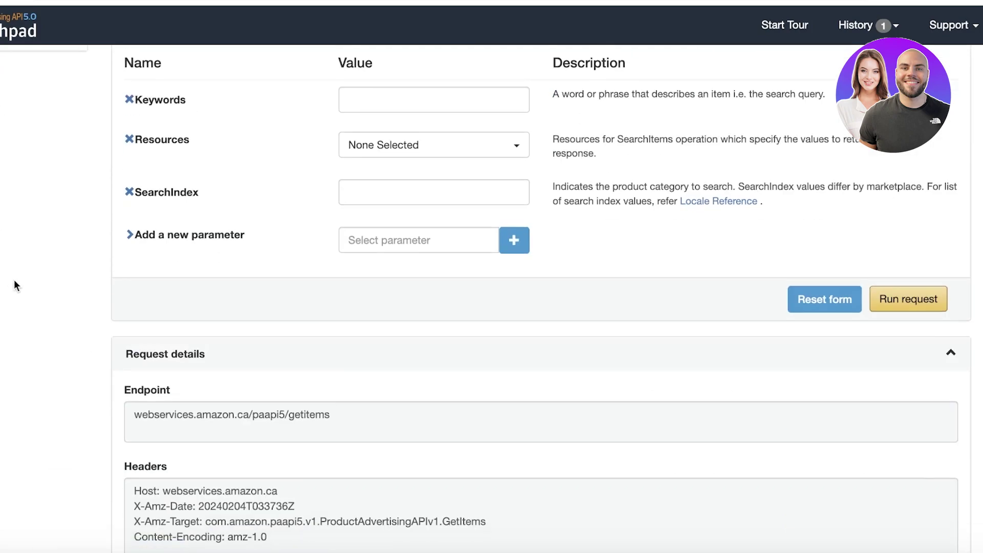
{"action": "scroll", "coordinate": [15, 280], "scroll_direction": "up", "scroll_amount": 7}
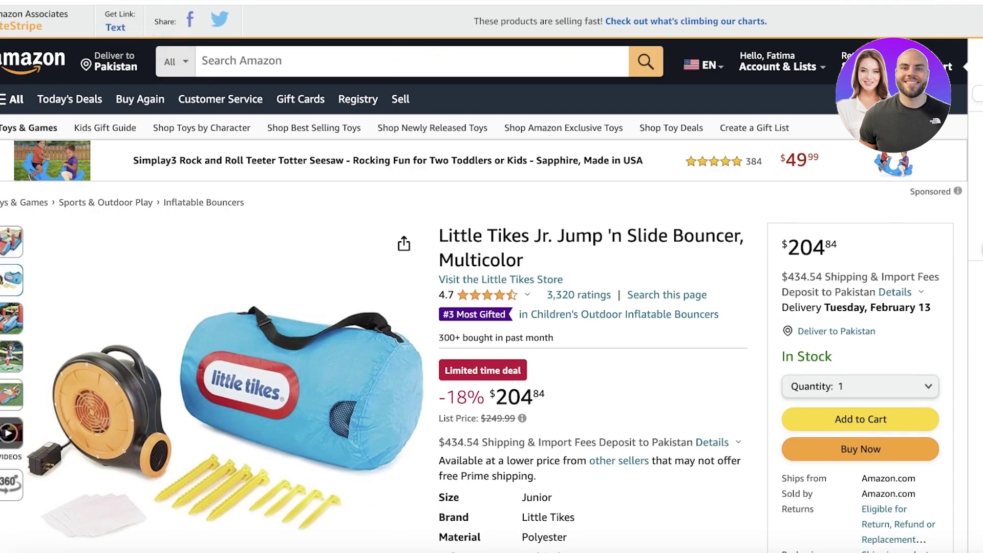
Generate a SiteStripe text link for the bouncer and dismiss the popup
{"action": "scroll", "coordinate": [390, 176], "scroll_direction": "down", "scroll_amount": 6}
{"action": "left_click", "coordinate": [114, 31]}
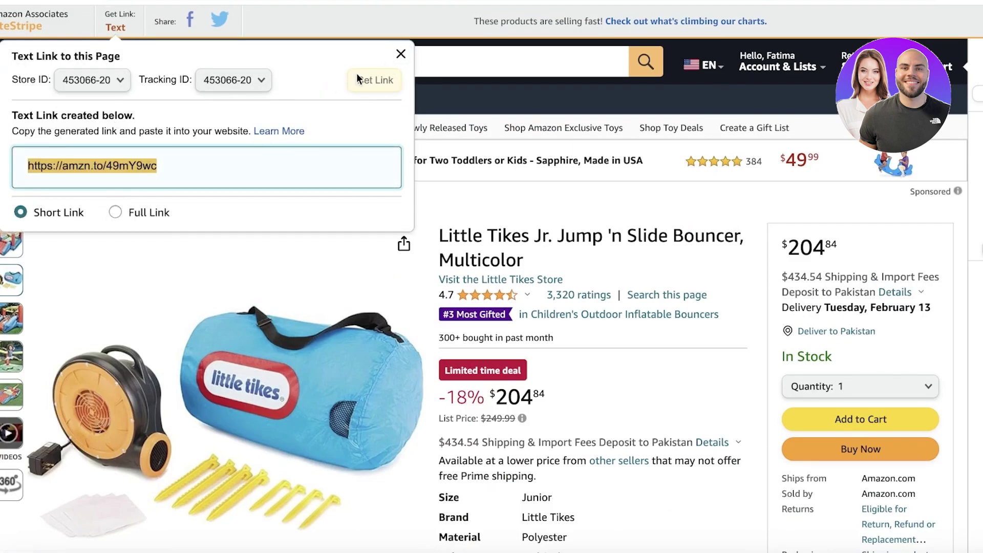
{"action": "left_click", "coordinate": [402, 54]}
Show the bouncer as the main image and open its photos full-screen
{"action": "scroll", "coordinate": [307, 338], "scroll_direction": "down", "scroll_amount": 2}
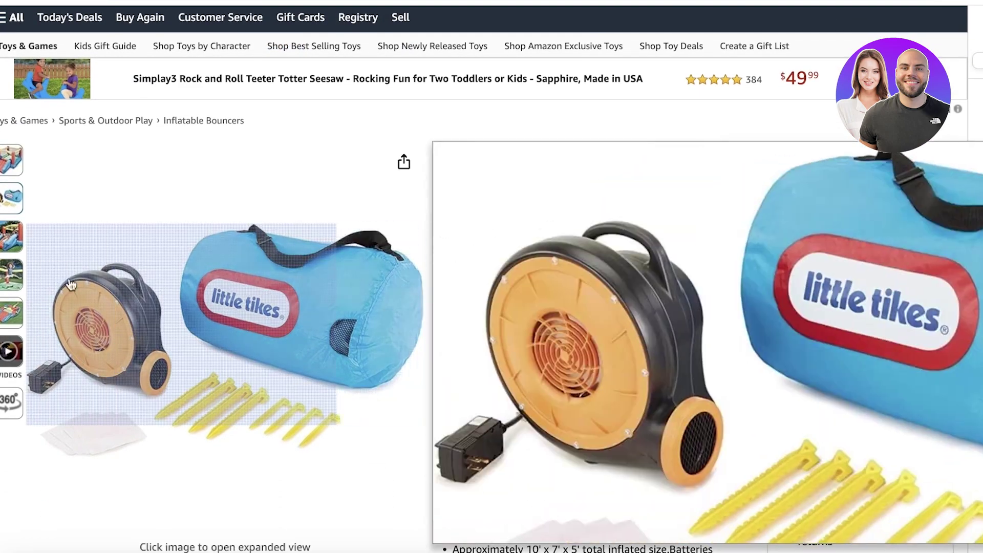
{"action": "left_click", "coordinate": [11, 164]}
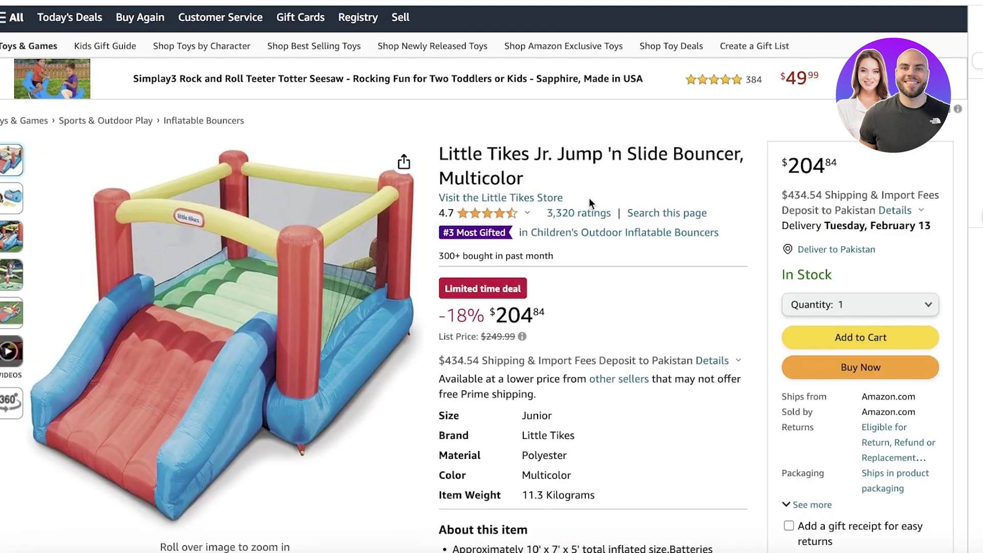
{"action": "scroll", "coordinate": [589, 198], "scroll_direction": "down", "scroll_amount": 1}
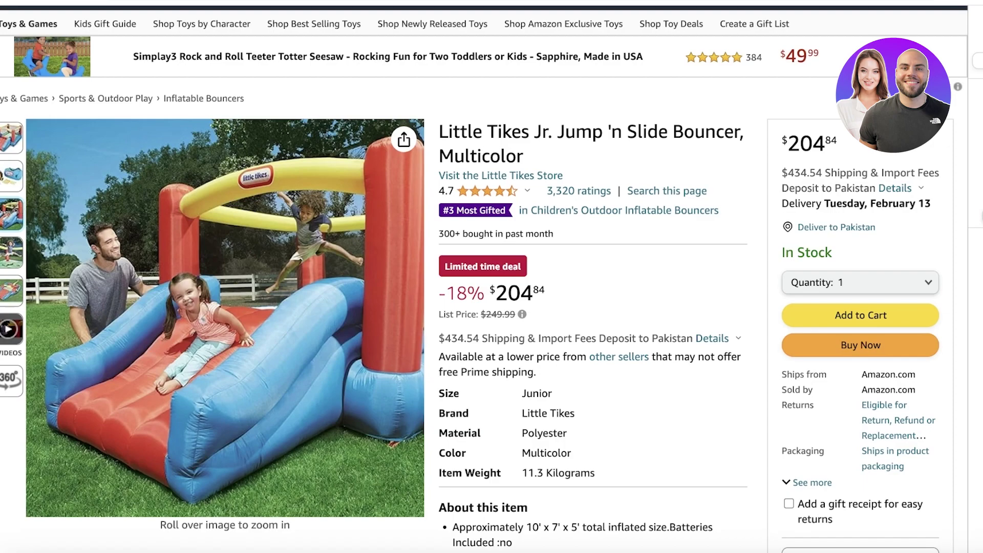
{"action": "mouse_move", "coordinate": [231, 227]}
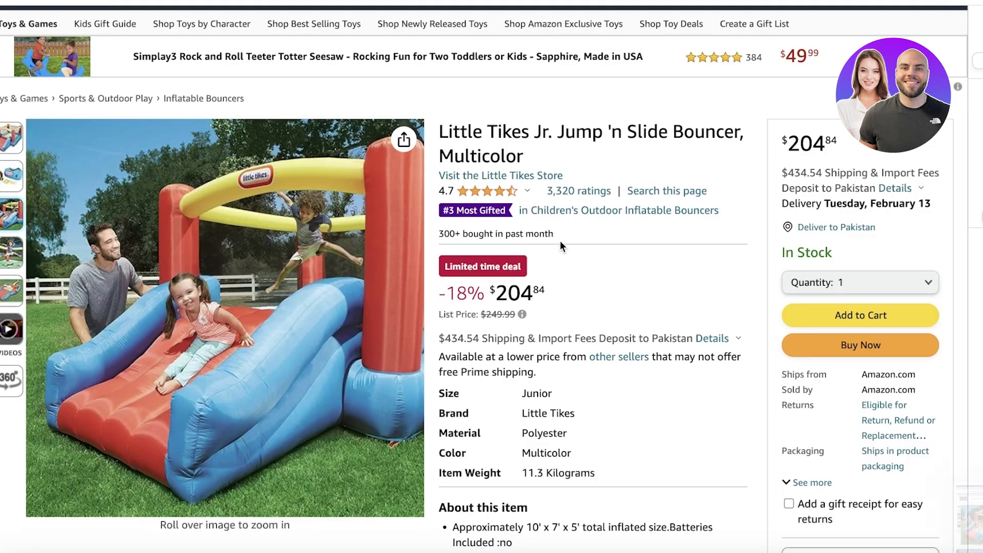
{"action": "left_click", "coordinate": [284, 242]}
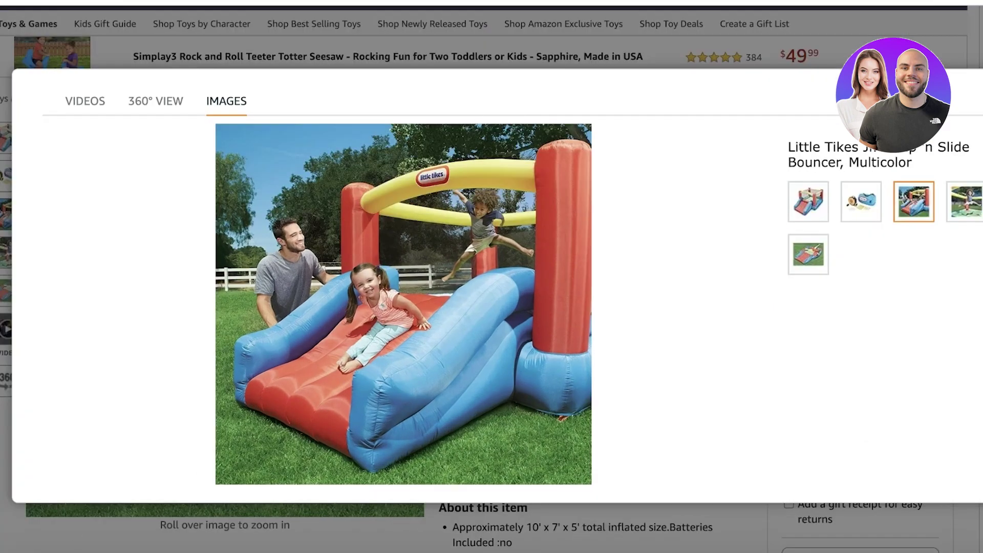
In Finder, go to the Desktop folder and select the 'Screenshot 2024-02-04 at 8.39.07 AM' file
{"action": "left_click", "coordinate": [112, 545]}
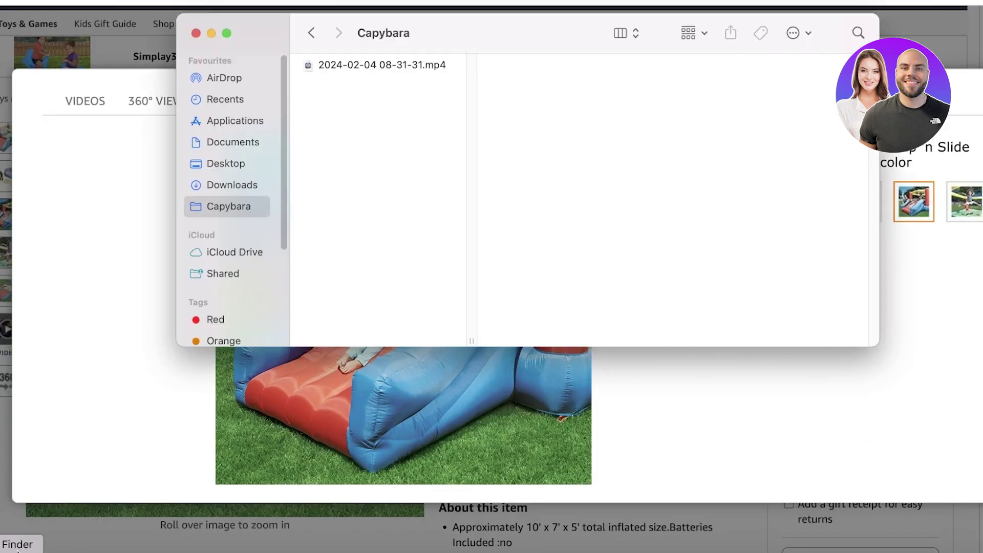
{"action": "left_click", "coordinate": [255, 120]}
{"action": "left_click", "coordinate": [233, 142]}
{"action": "left_click", "coordinate": [229, 163]}
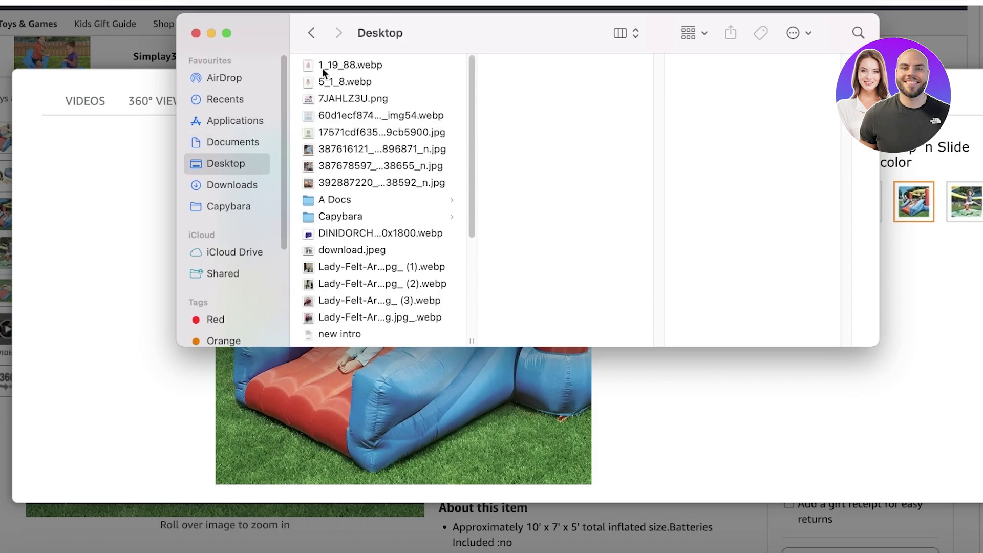
{"action": "scroll", "coordinate": [352, 134], "scroll_direction": "down", "scroll_amount": 5}
{"action": "left_click", "coordinate": [364, 279]}
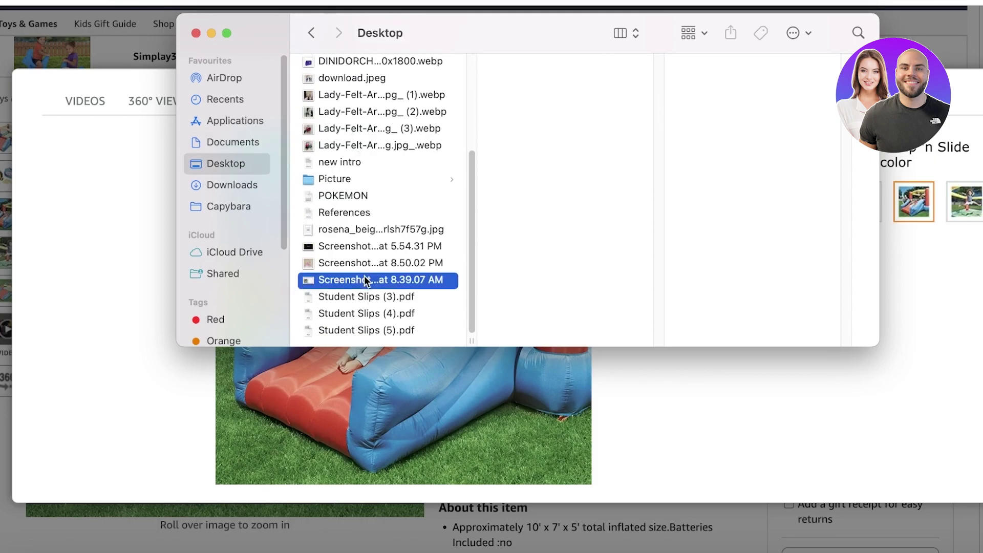